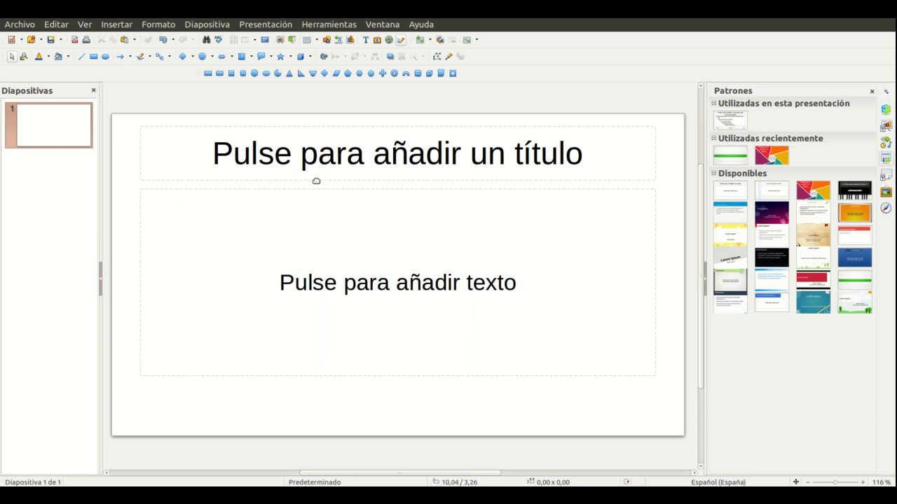
pyautogui.click(30, 126)
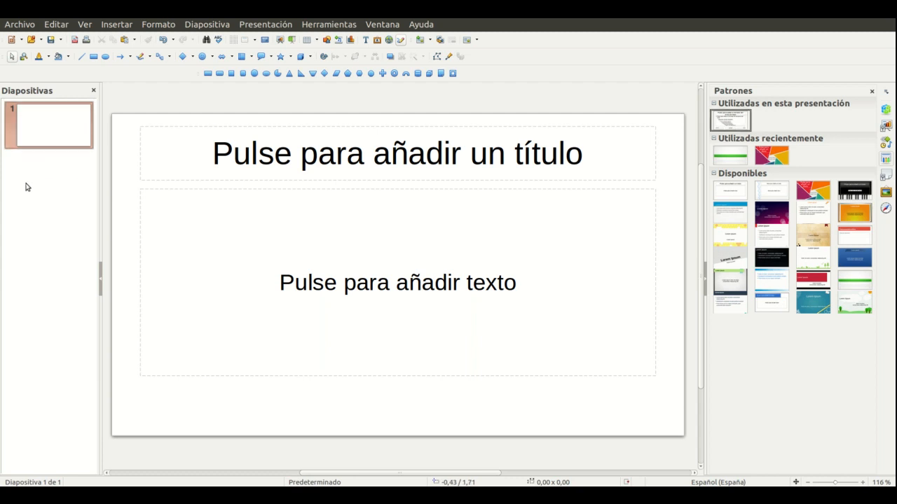
pyautogui.click(259, 174)
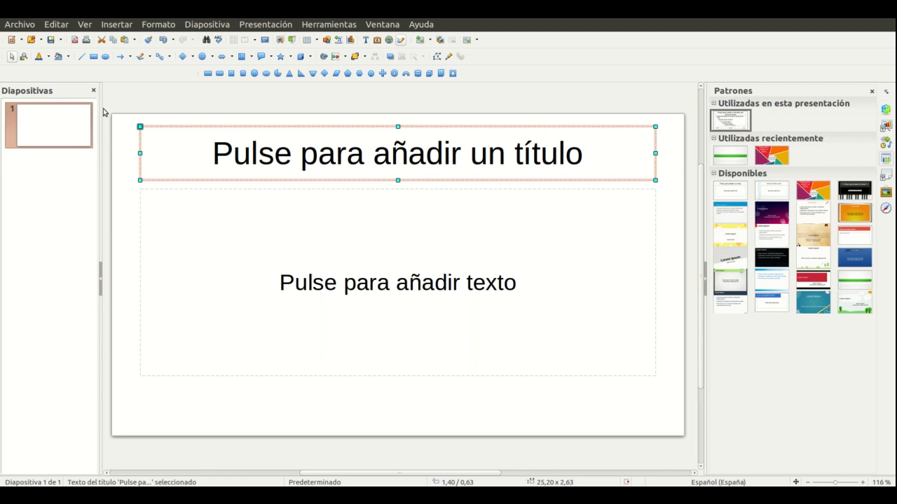
pyautogui.press('Escape')
pyautogui.click(285, 148)
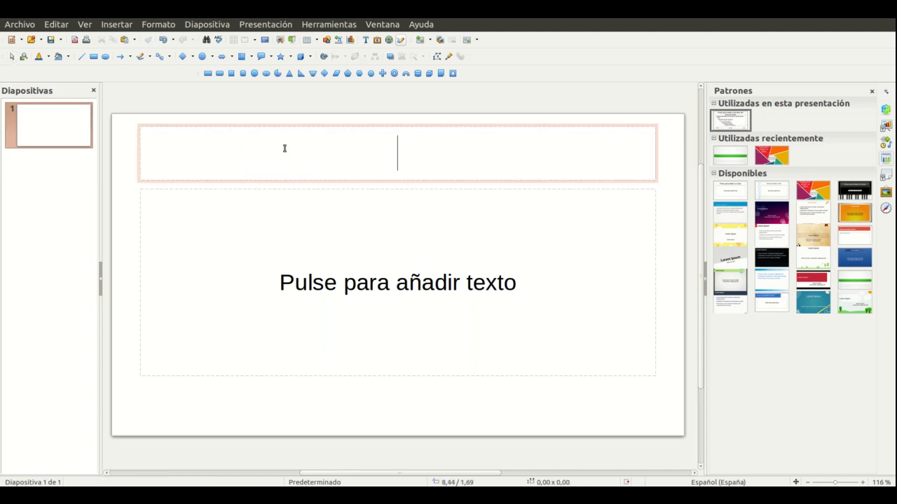
pyautogui.press('Escape')
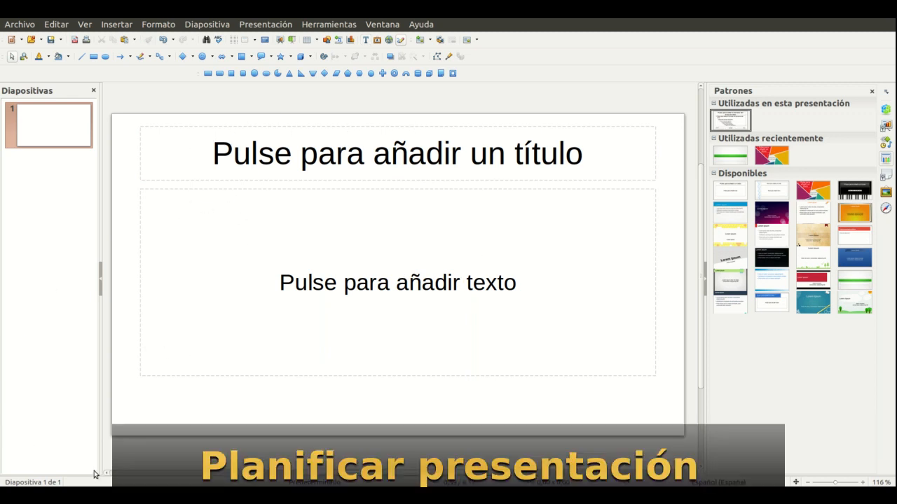
# Step: Switch to the LibreOffice Writer document, read through the slide-by-slide outline and its source text, and return to the presentation
pyautogui.click(110, 486)
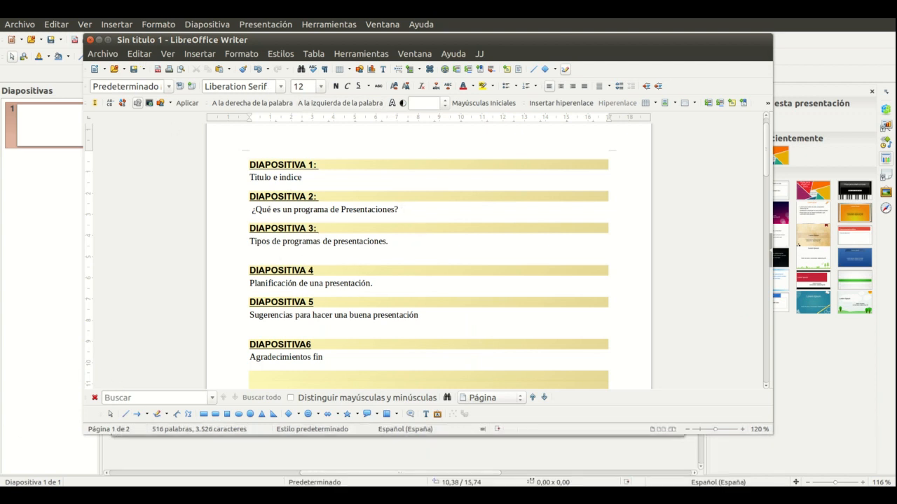
pyautogui.scroll(-5, 392, 263)
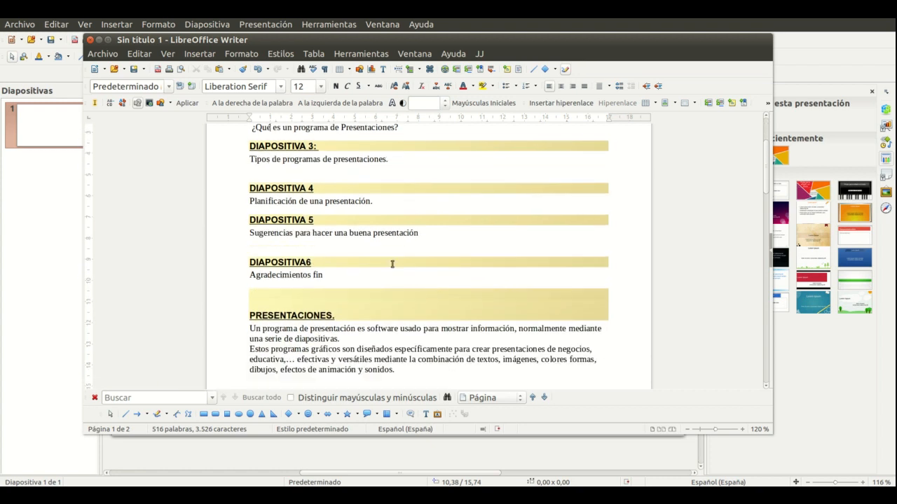
pyautogui.scroll(-4, 393, 264)
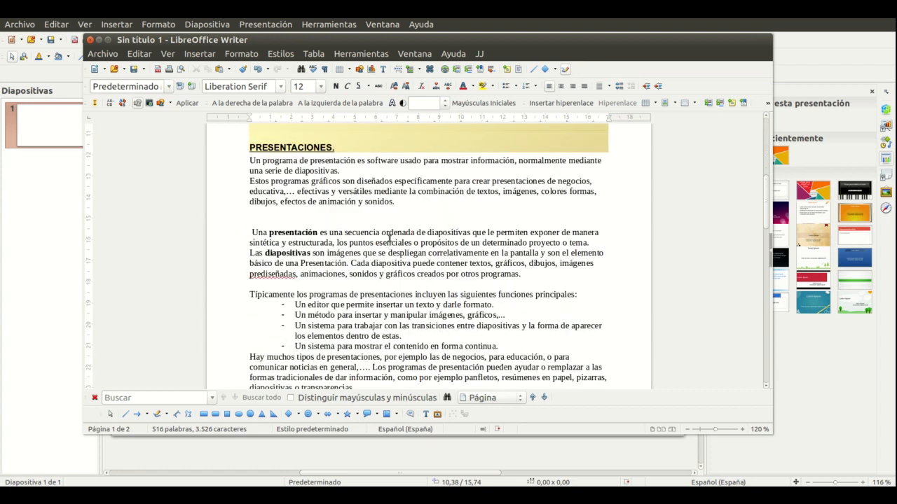
pyautogui.scroll(-3, 389, 238)
pyautogui.scroll(11, 397, 210)
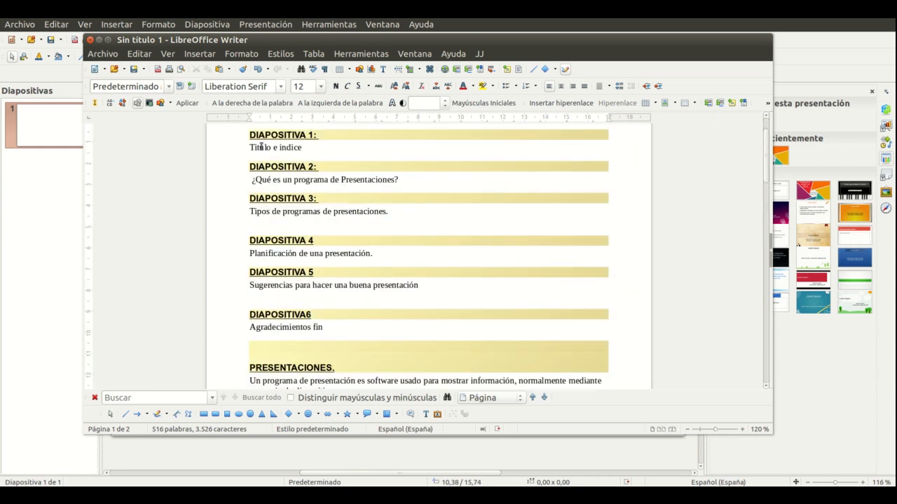
pyautogui.scroll(-13, 318, 321)
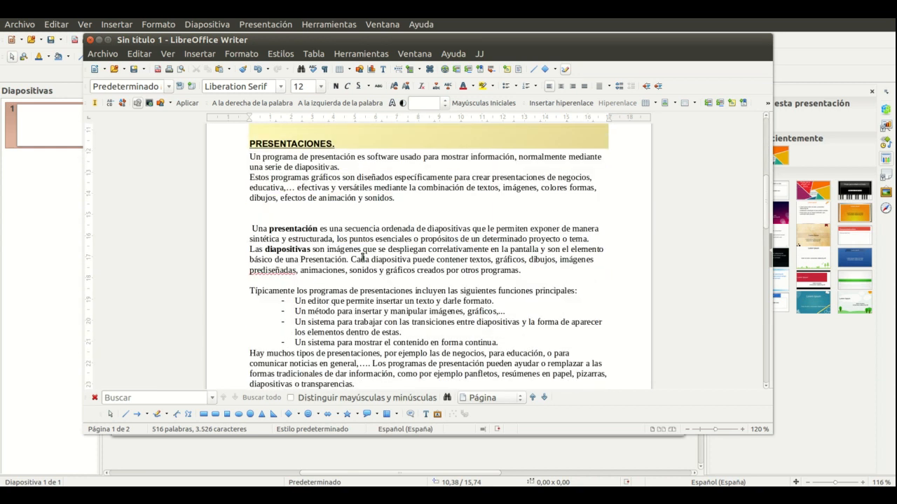
pyautogui.scroll(-3, 360, 235)
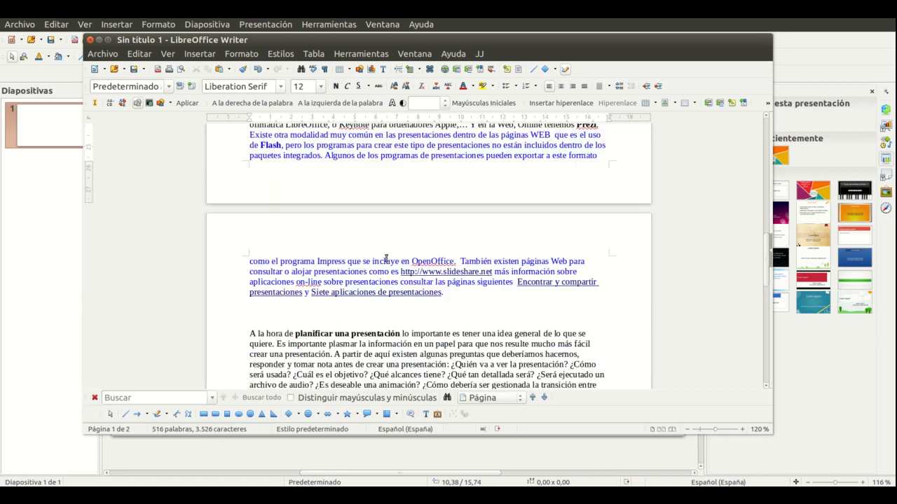
pyautogui.scroll(-8, 386, 259)
pyautogui.scroll(5, 399, 264)
pyautogui.scroll(18, 399, 265)
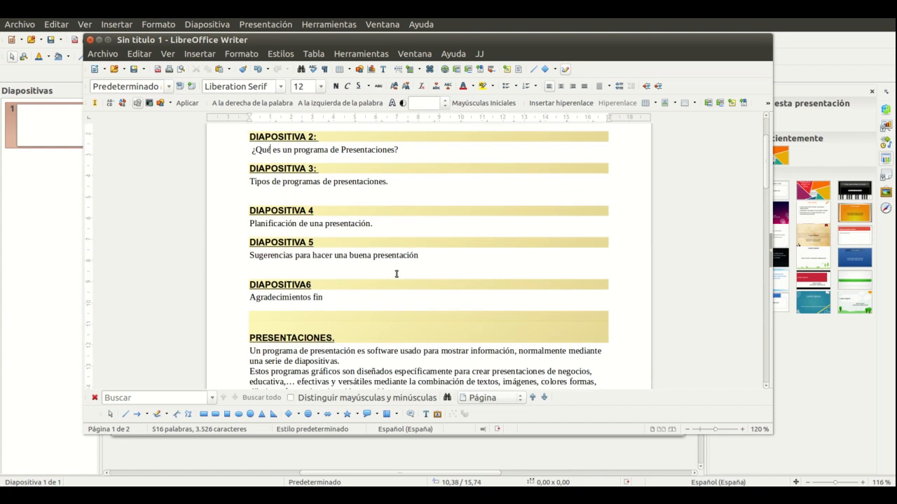
pyautogui.scroll(3, 397, 273)
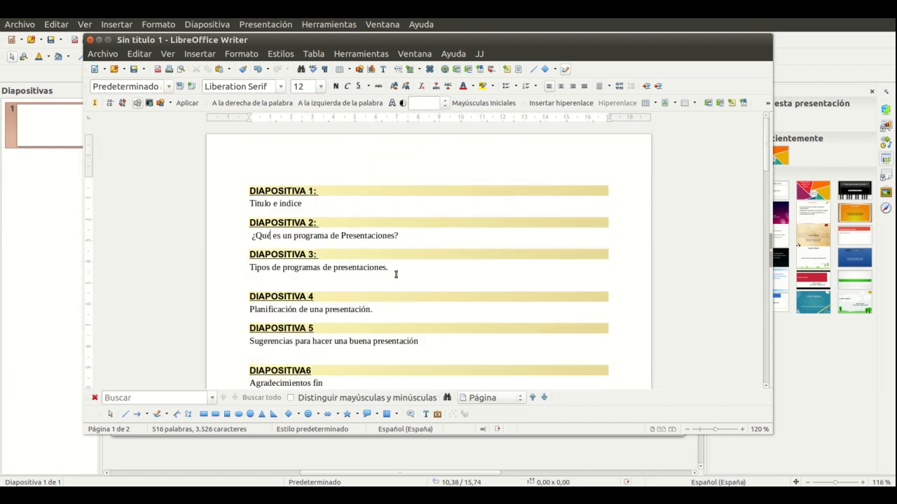
pyautogui.click(99, 40)
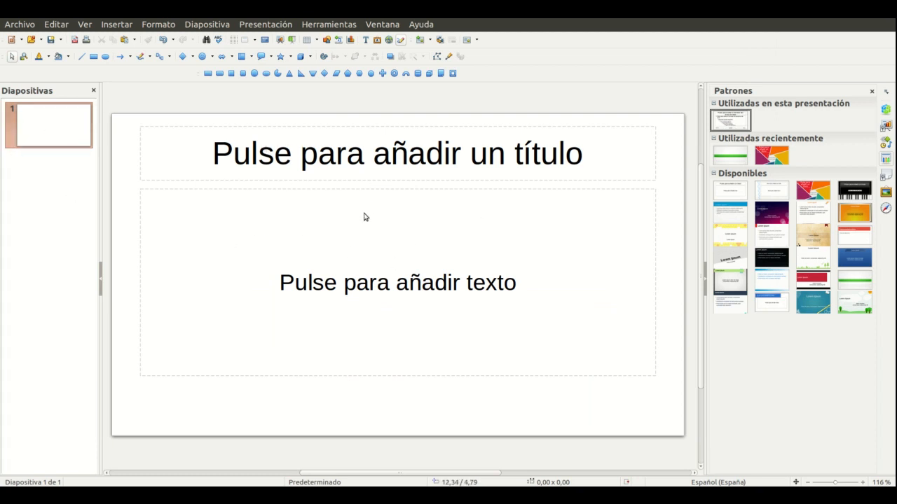
pyautogui.click(367, 162)
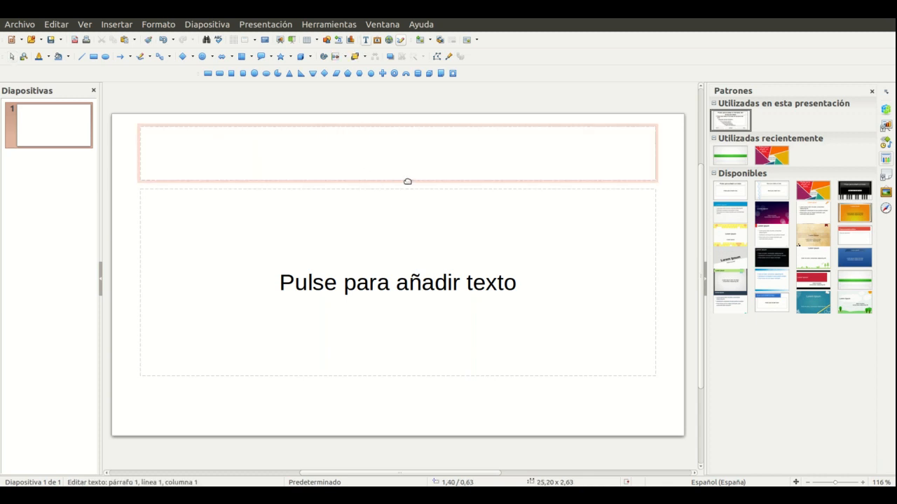
pyautogui.click(406, 181)
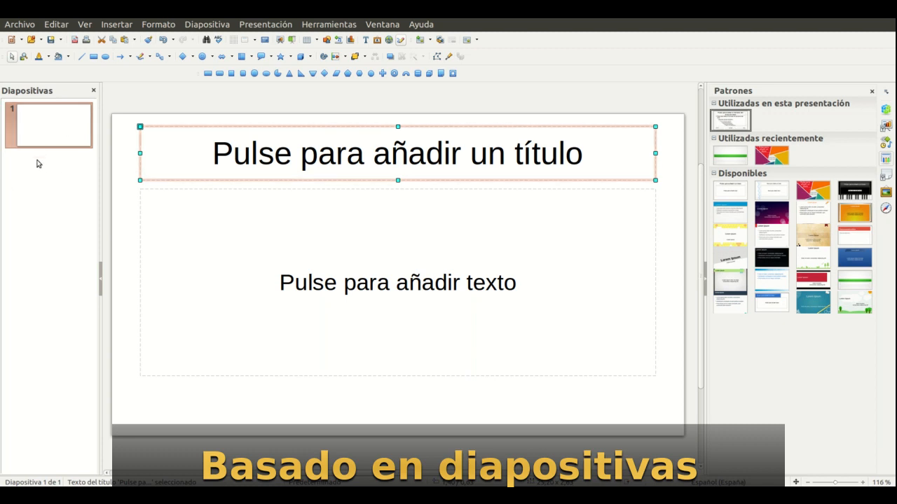
pyautogui.click(291, 271)
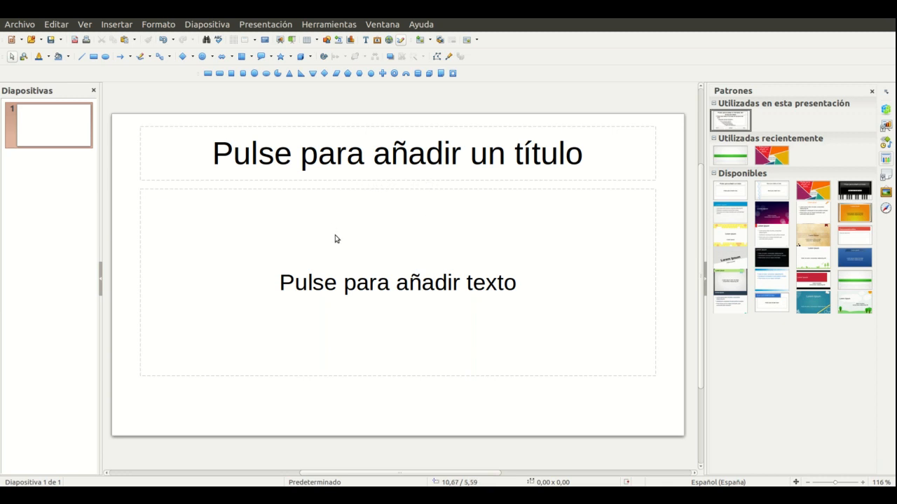
pyautogui.scroll(-1, 378, 231)
pyautogui.scroll(1, 376, 233)
pyautogui.click(336, 165)
pyautogui.press('Escape')
# Step: Browse the presentation templates available for a new file and close the template list without choosing one
pyautogui.click(21, 25)
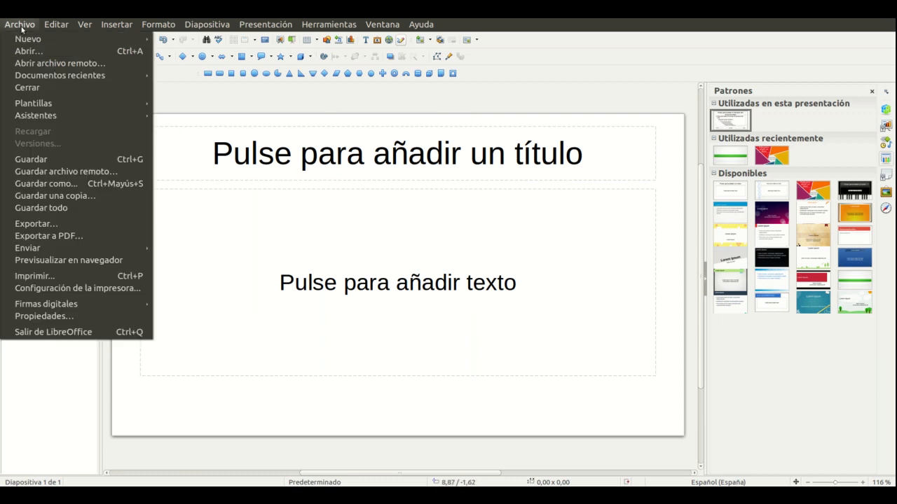
pyautogui.moveTo(83, 46)
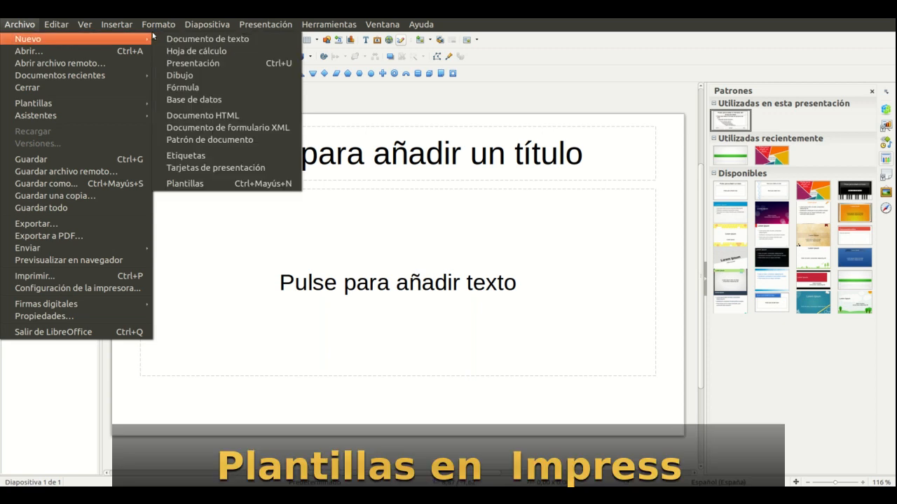
pyautogui.click(231, 184)
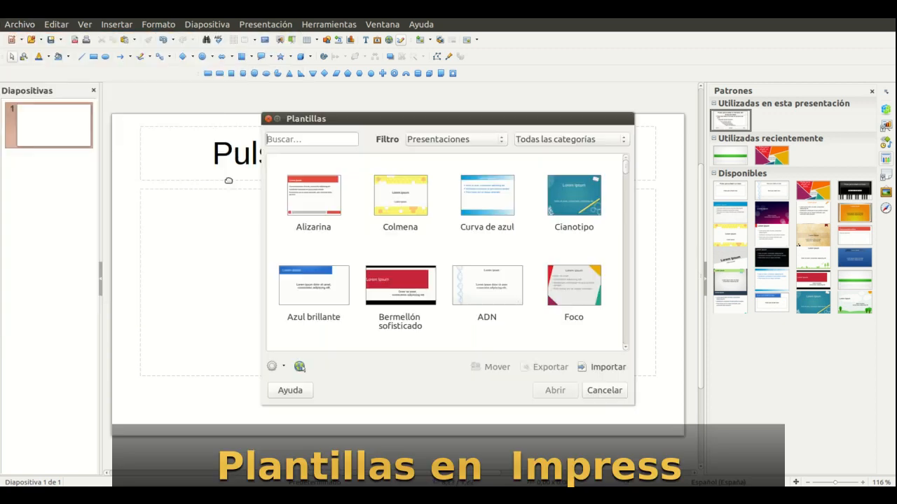
pyautogui.click(424, 140)
pyautogui.click(424, 141)
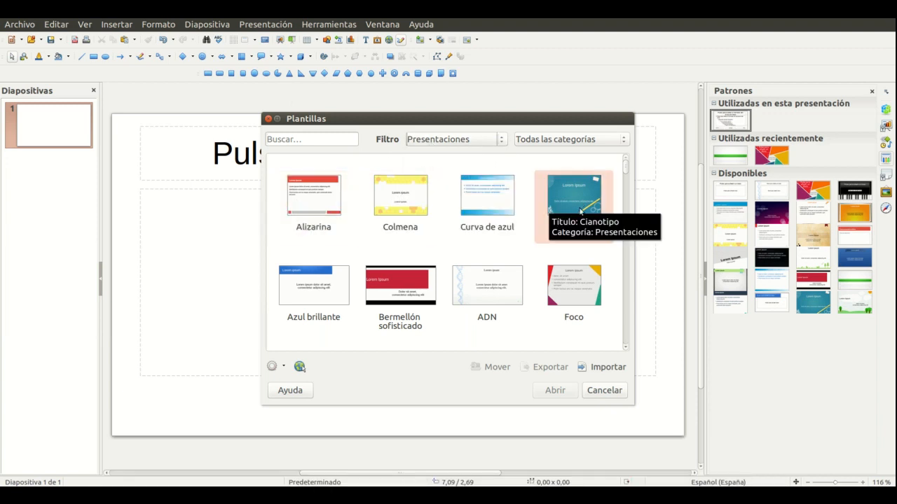
pyautogui.scroll(-5, 540, 250)
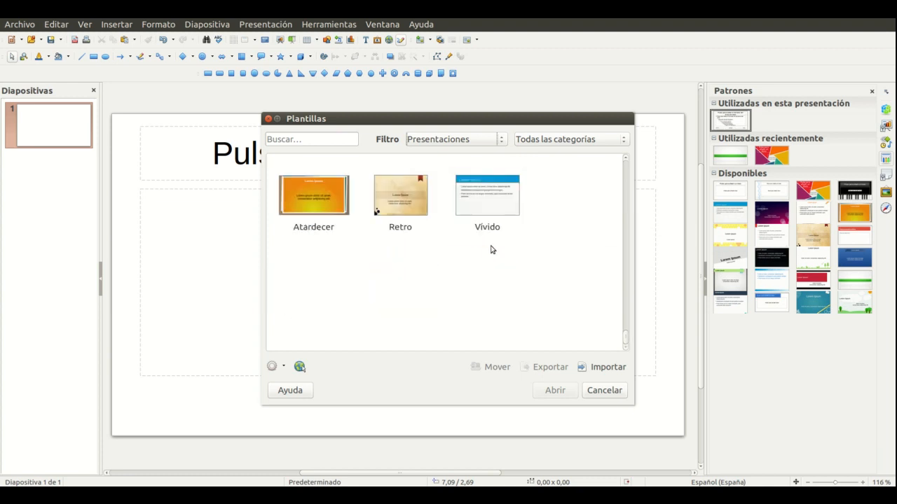
pyautogui.scroll(4, 484, 249)
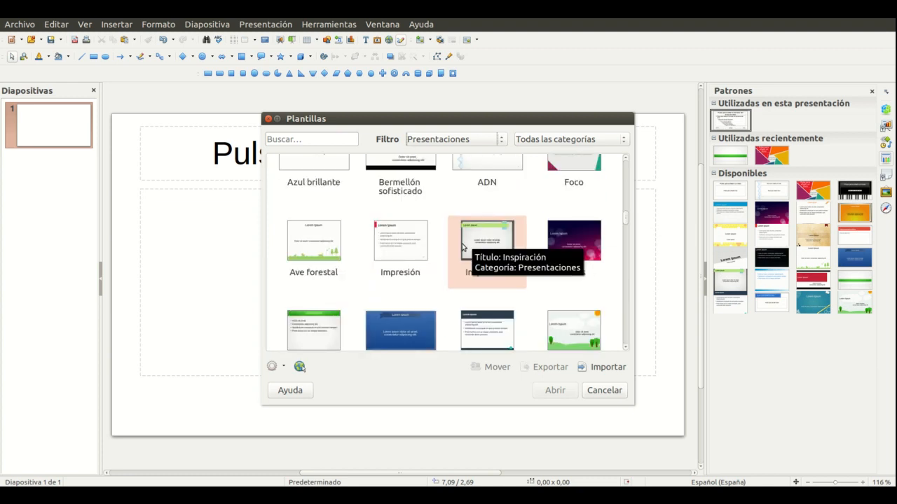
pyautogui.scroll(2, 462, 247)
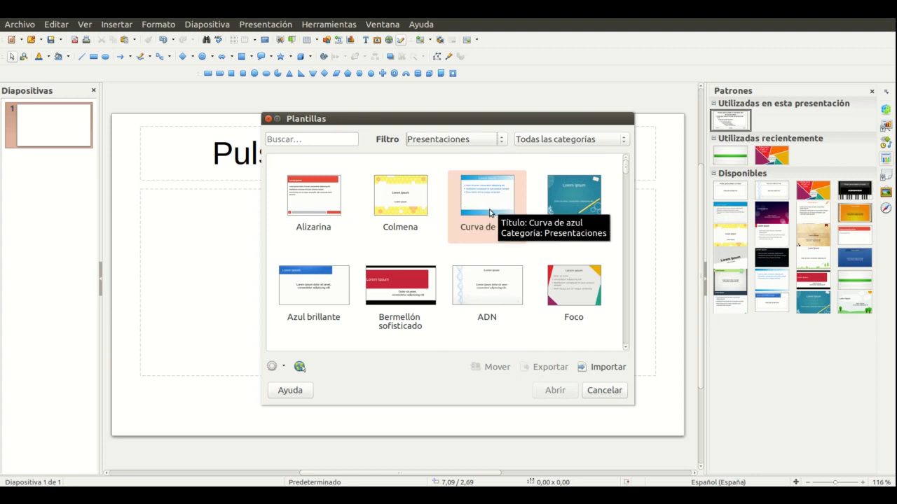
pyautogui.scroll(-2, 460, 224)
pyautogui.scroll(-8, 424, 224)
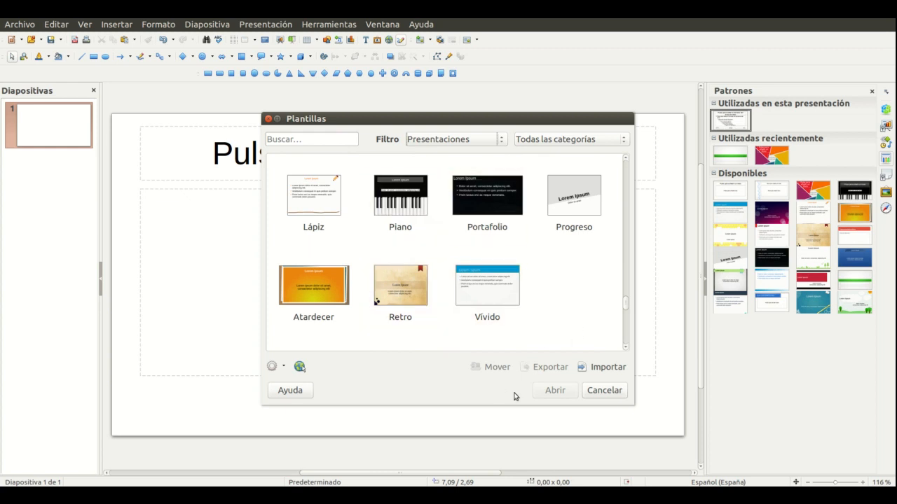
pyautogui.click(601, 394)
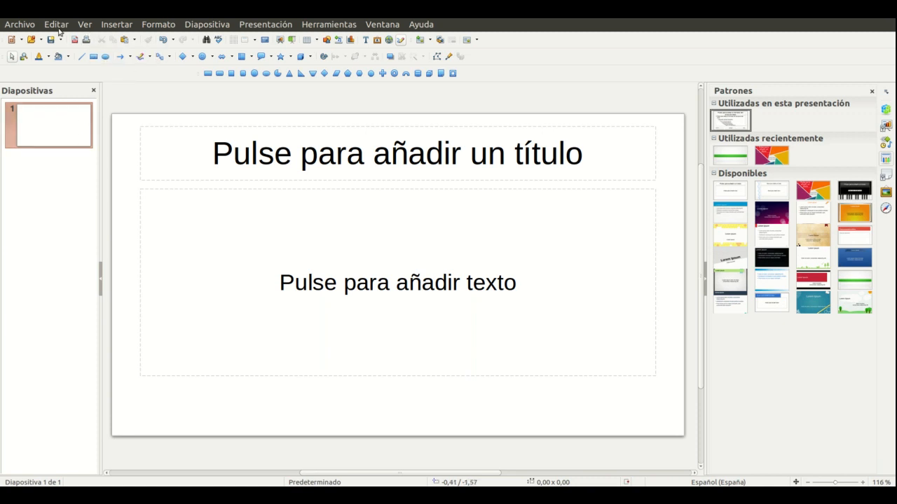
# Step: Switch the presentation to the slide master view, leaving its title text unedited
pyautogui.click(85, 25)
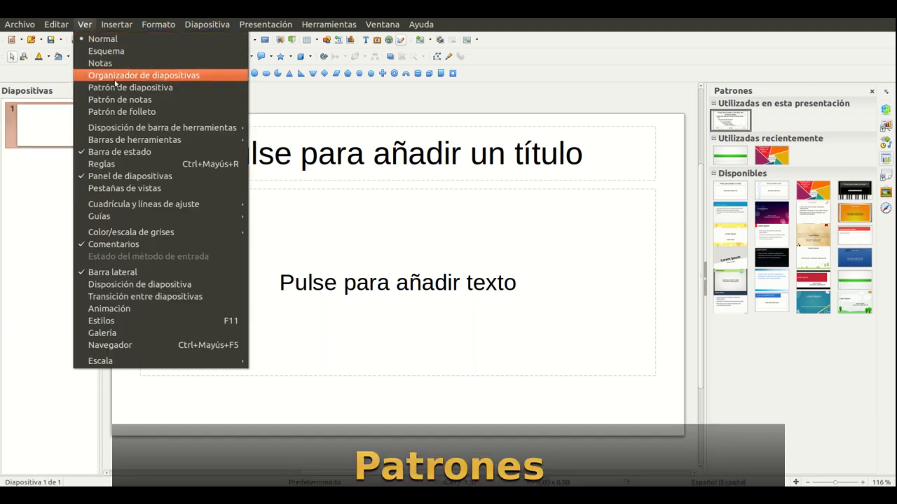
pyautogui.click(117, 88)
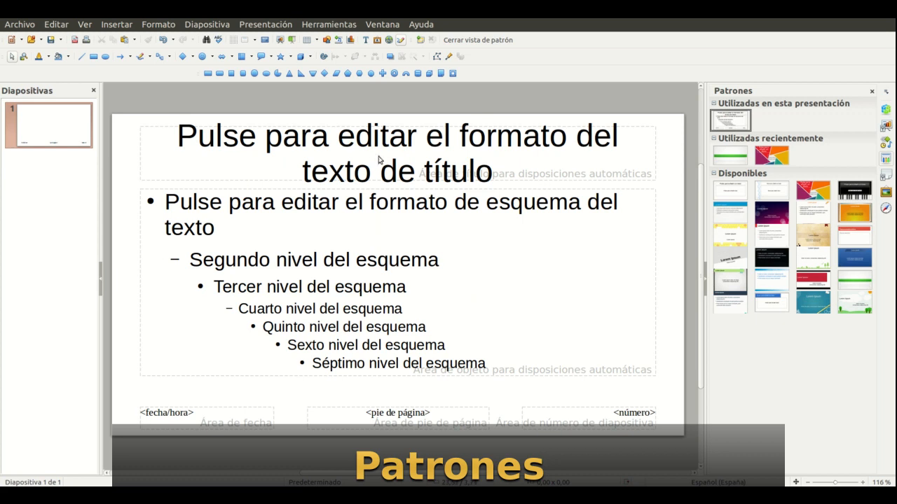
pyautogui.click(353, 172)
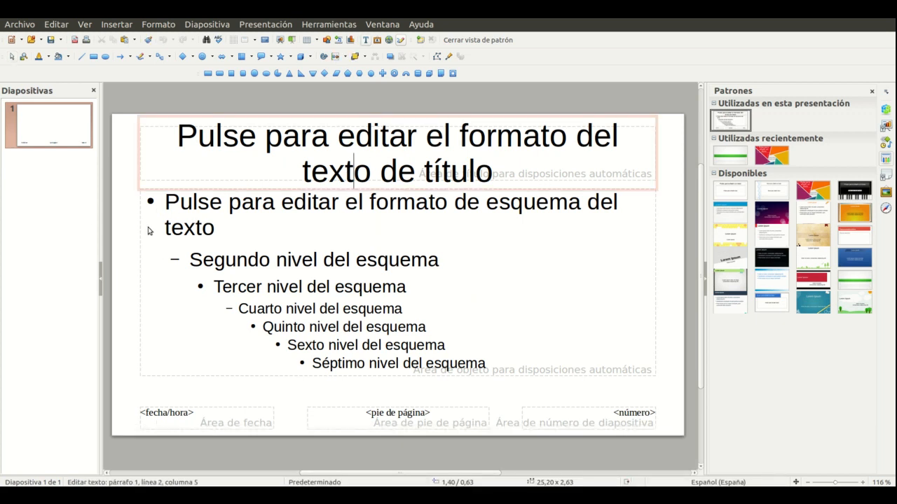
pyautogui.click(127, 226)
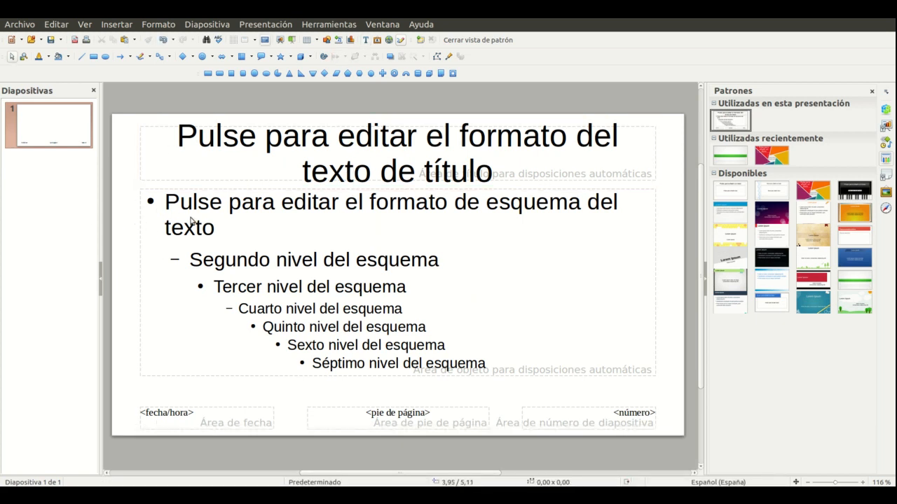
# Step: Open the master slide's page properties and review the page format, transparency and background options
pyautogui.rightClick(121, 214)
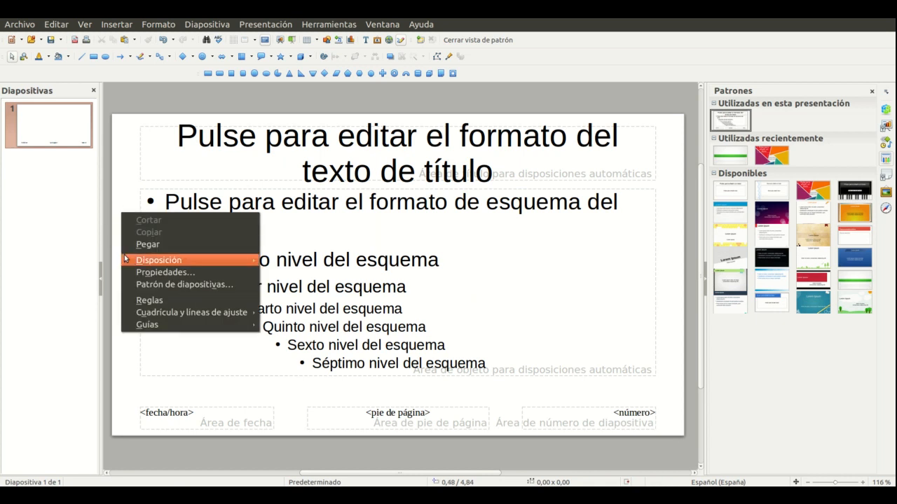
pyautogui.click(169, 272)
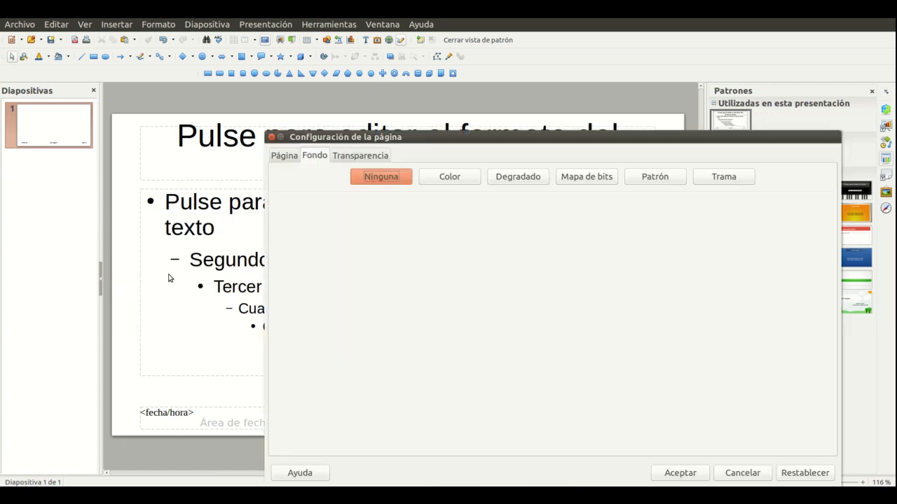
pyautogui.moveTo(445, 137); pyautogui.dragTo(330, 98)
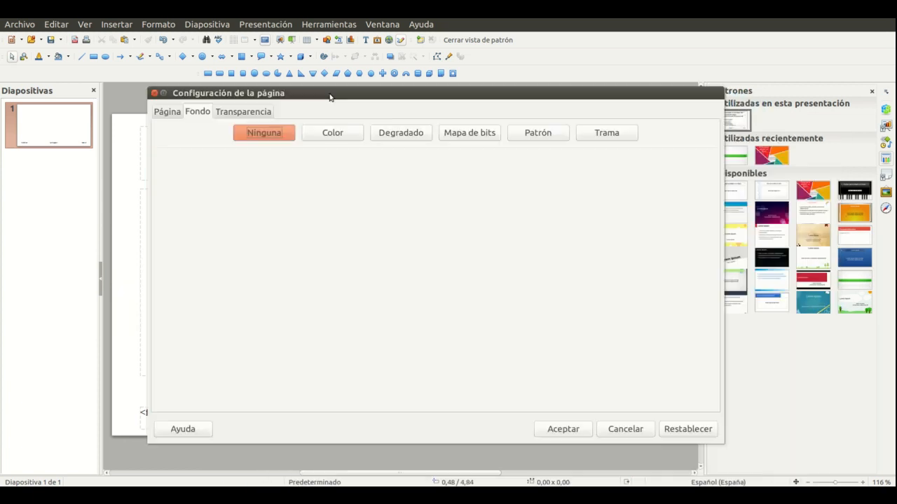
pyautogui.click(166, 112)
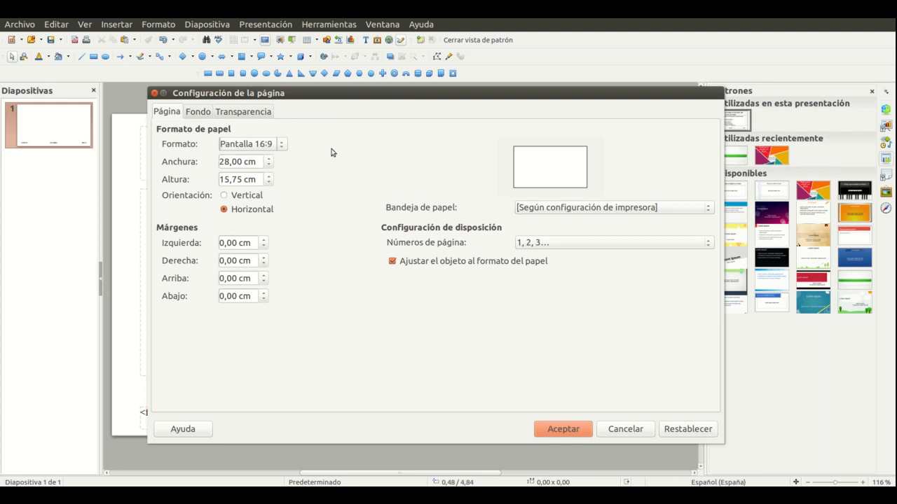
pyautogui.click(205, 116)
pyautogui.click(223, 116)
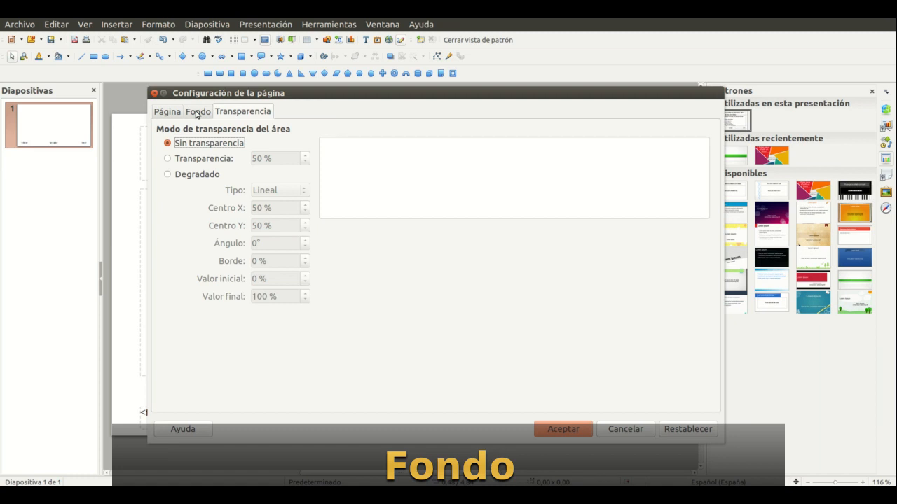
pyautogui.click(197, 113)
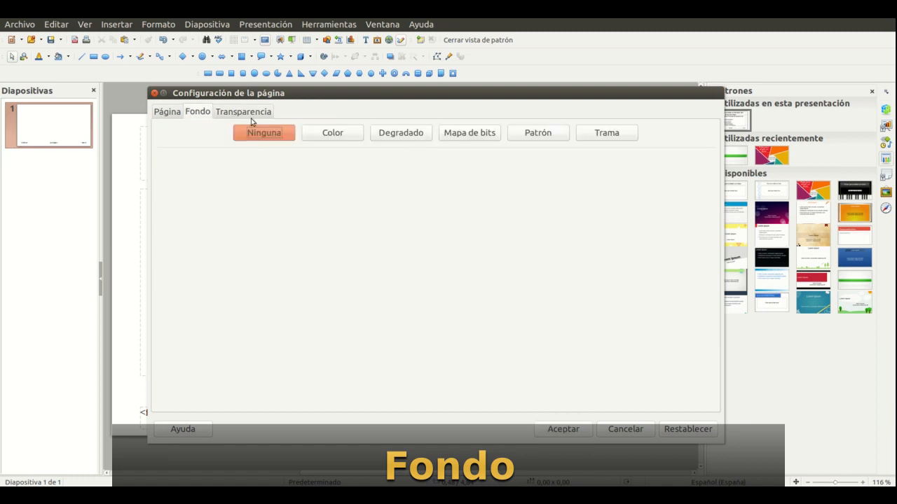
# Step: Import PizarraImpress.png as the master slide's bitmap background, keeping the name PizarraImpress
pyautogui.click(483, 134)
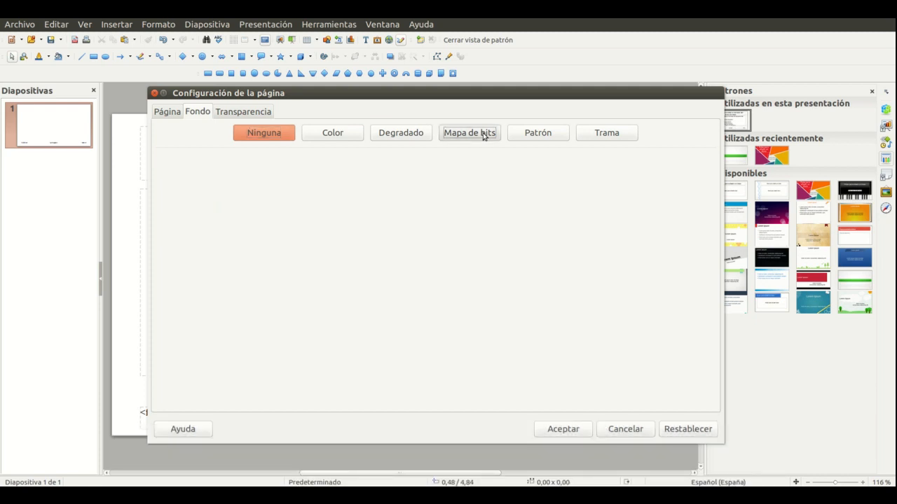
pyautogui.scroll(-2, 253, 211)
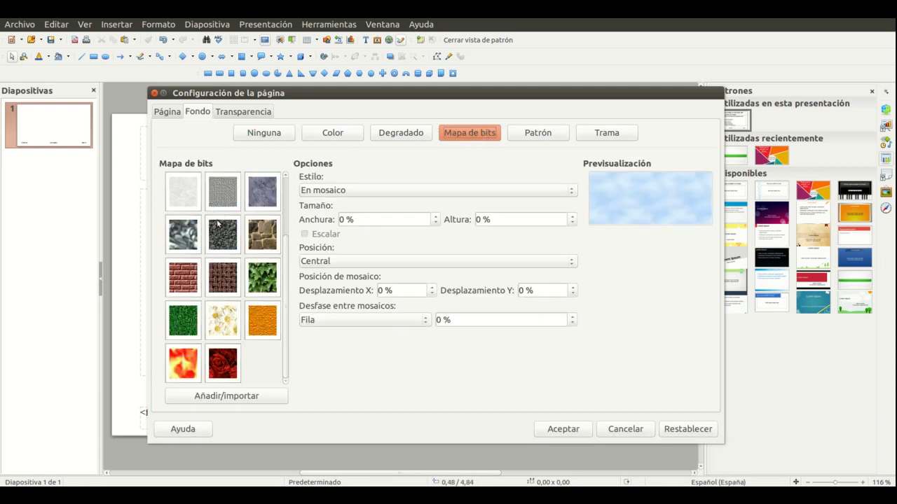
pyautogui.click(237, 397)
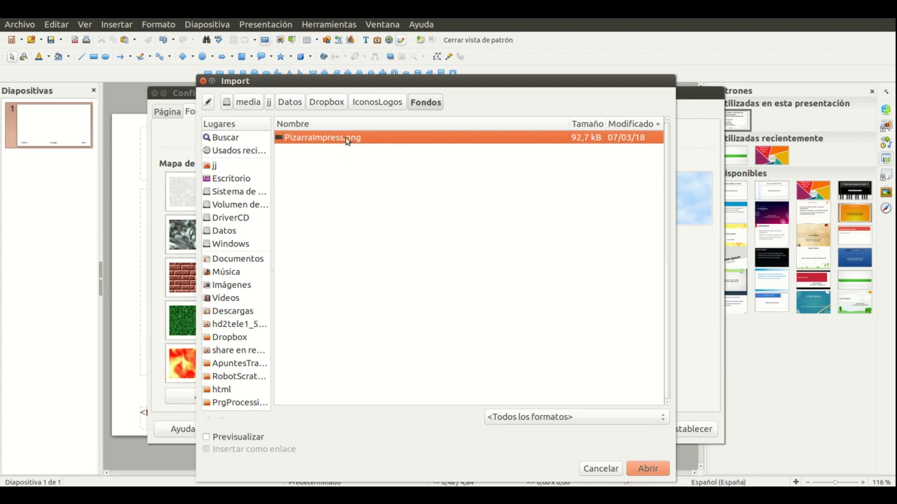
pyautogui.doubleClick(324, 140)
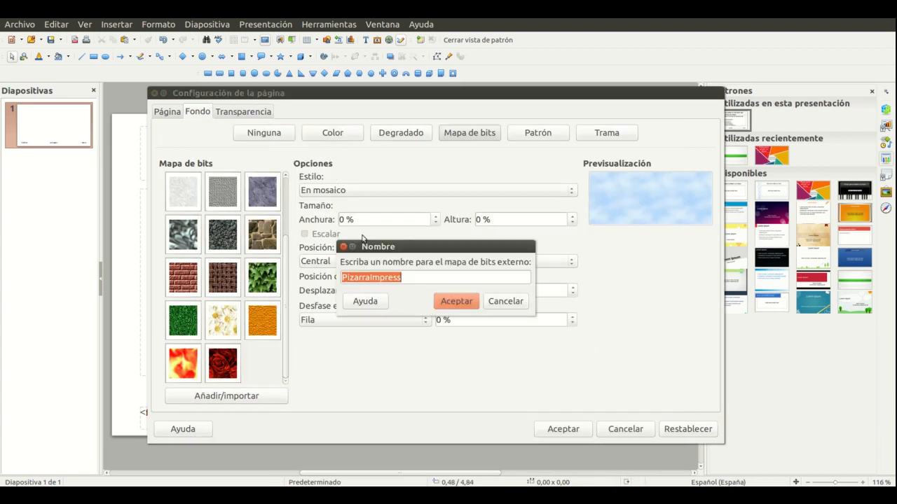
pyautogui.click(457, 304)
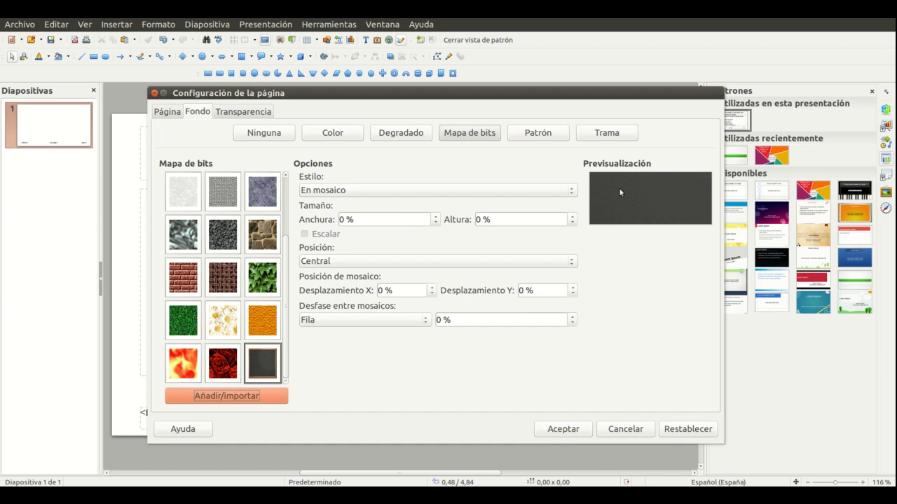
# Step: Set the style of the imported chalkboard background bitmap to Rellenado
pyautogui.click(413, 194)
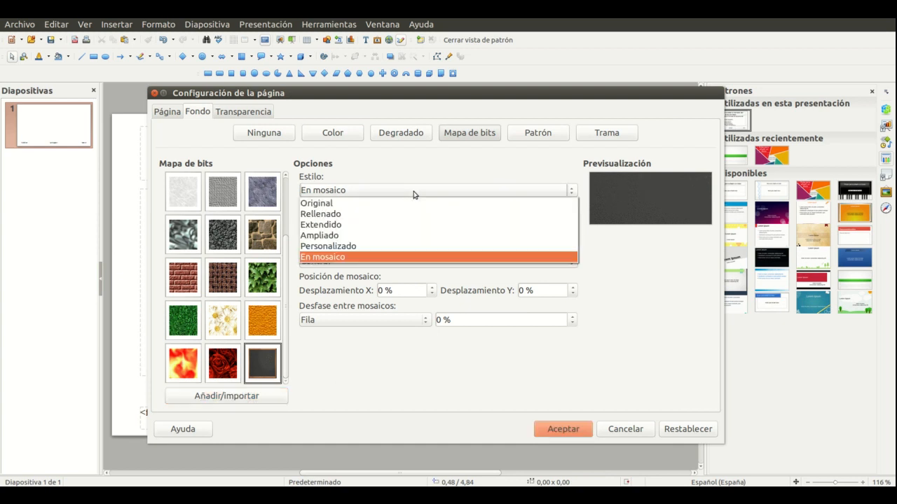
pyautogui.click(330, 215)
pyautogui.click(329, 196)
pyautogui.click(329, 224)
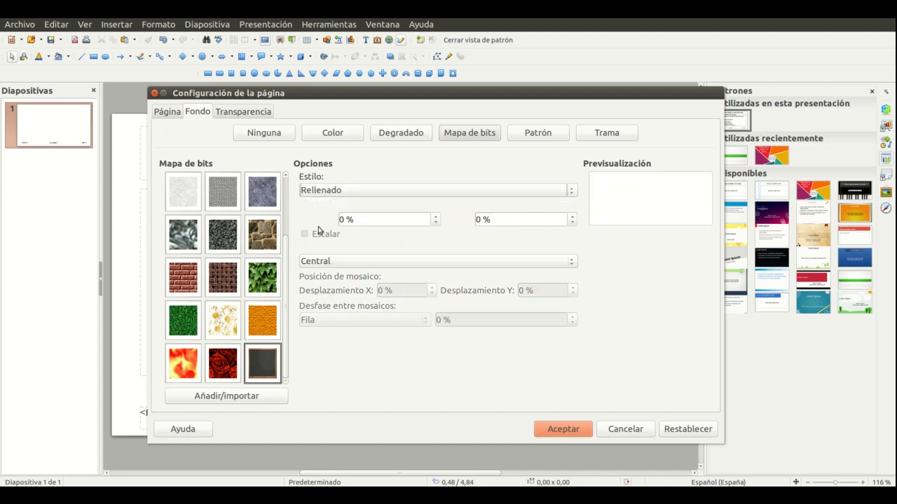
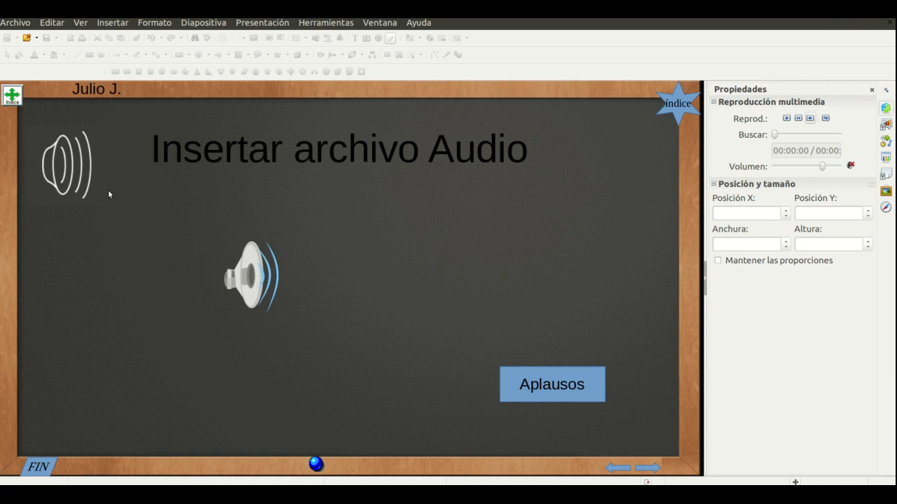
# Step: End the slide show and draw a circle about 3.6 cm across below the title of slide 6, "Interacciones con sonido"
pyautogui.press('Escape')
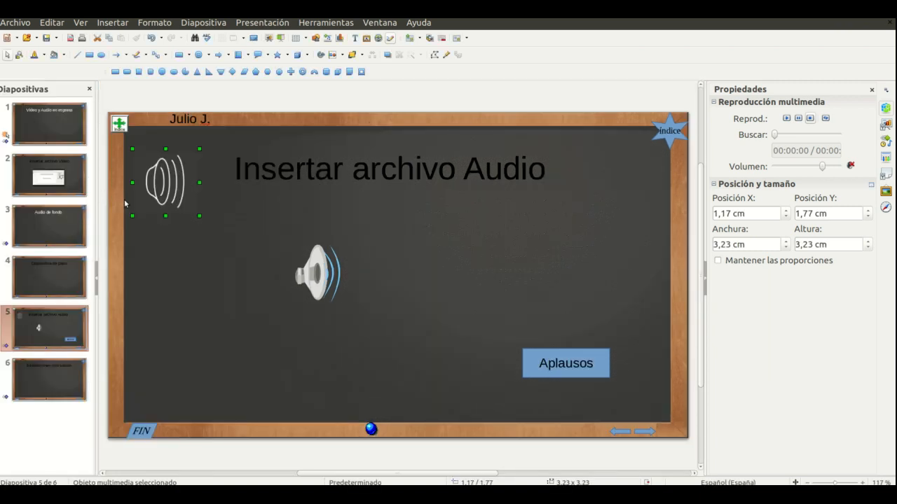
pyautogui.click(49, 378)
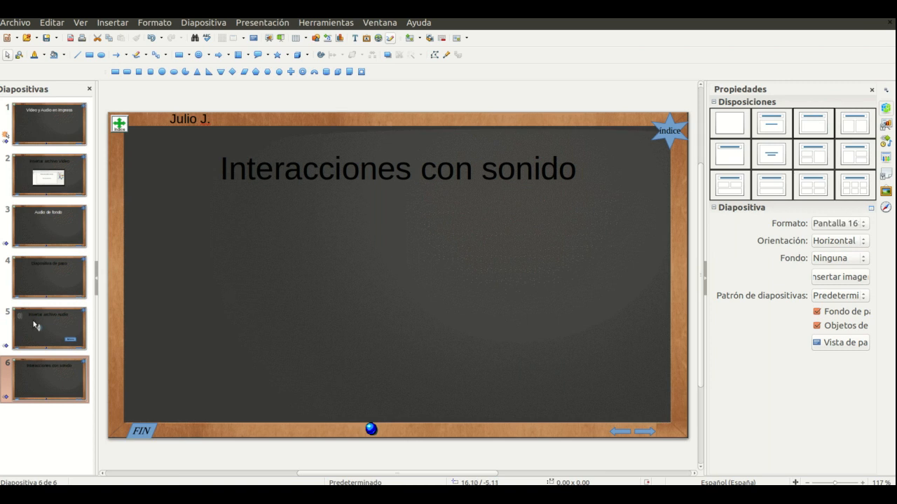
pyautogui.click(225, 277)
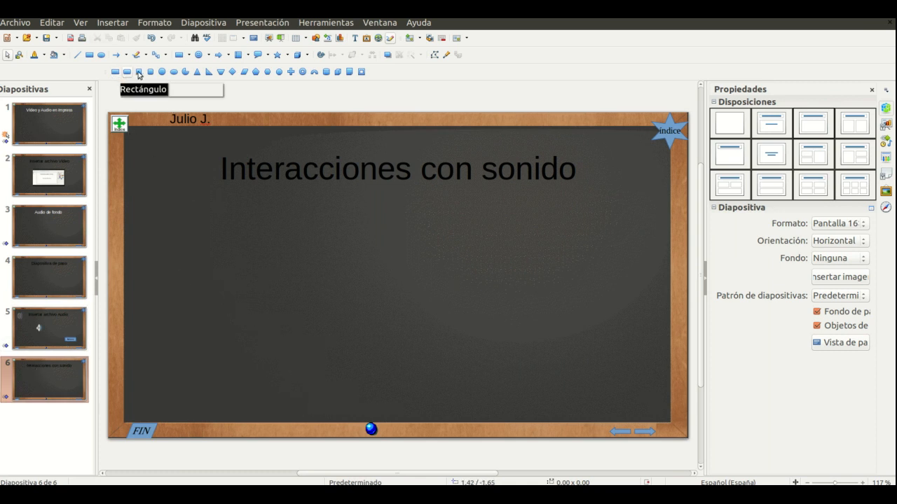
pyautogui.click(161, 71)
pyautogui.moveTo(228, 286); pyautogui.dragTo(302, 324)
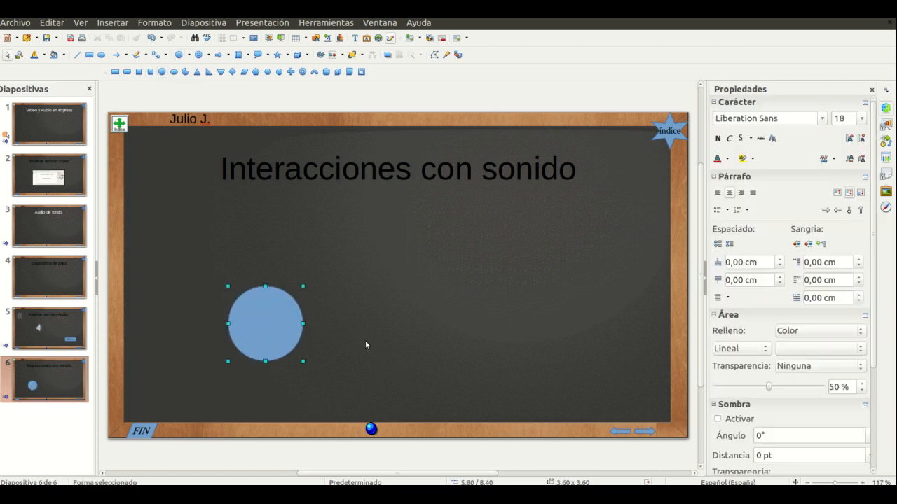
# Step: Import canario.jpg as a bitmap fill for the circle on slide 6, naming the bitmap canario1
pyautogui.rightClick(266, 323)
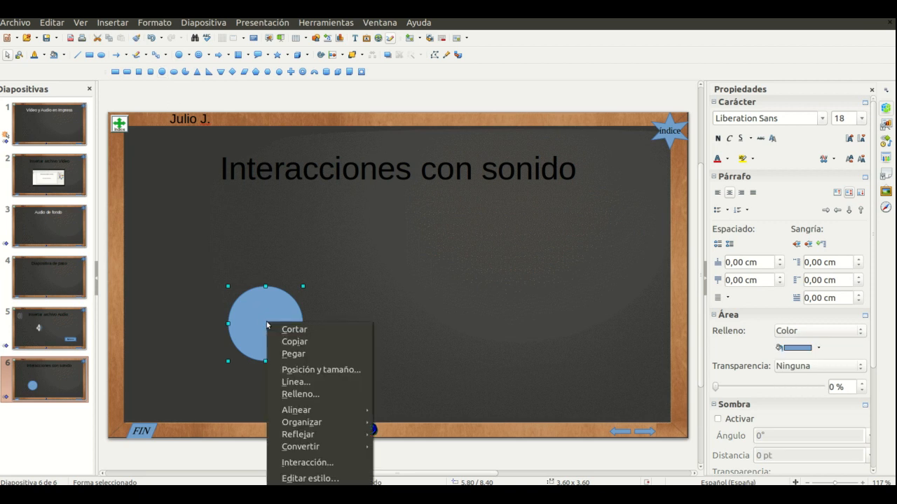
pyautogui.click(295, 395)
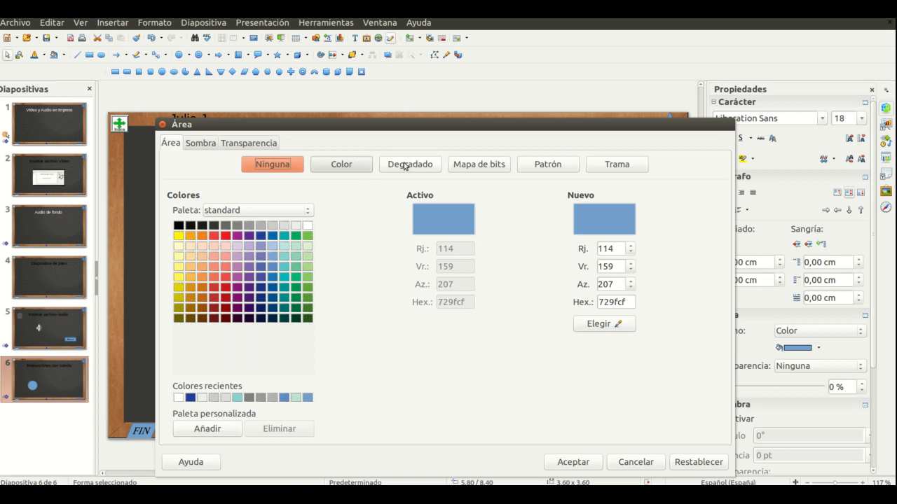
pyautogui.click(474, 166)
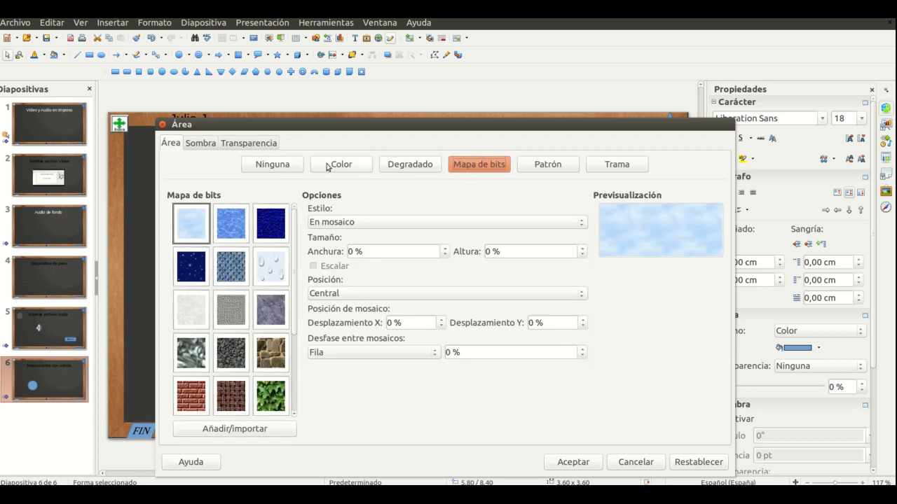
pyautogui.scroll(-3, 245, 319)
pyautogui.click(236, 428)
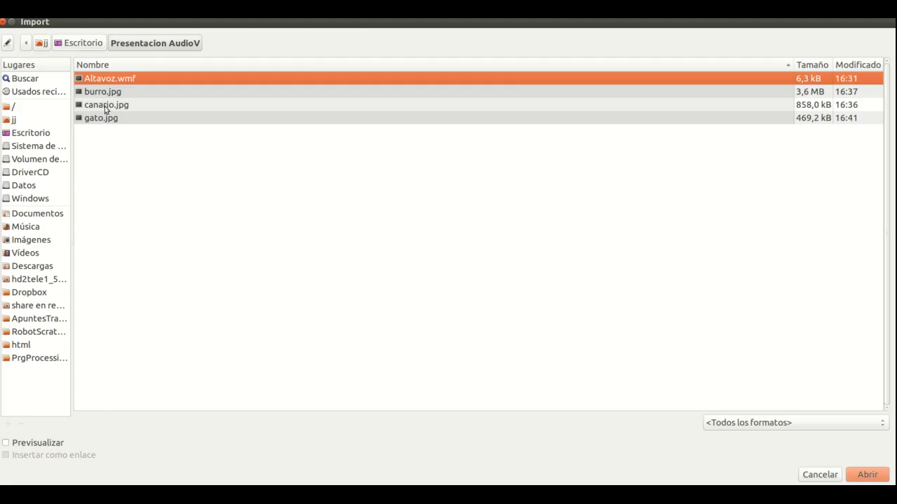
pyautogui.click(107, 107)
pyautogui.press('Return')
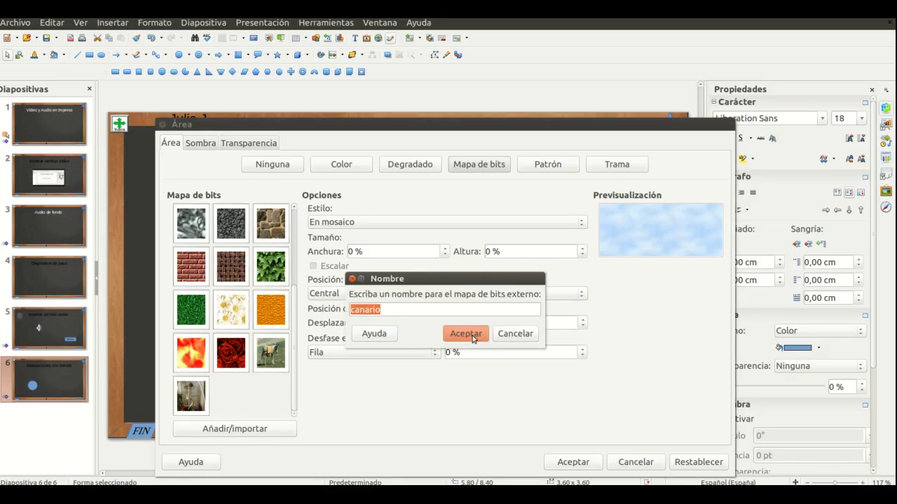
pyautogui.click(466, 334)
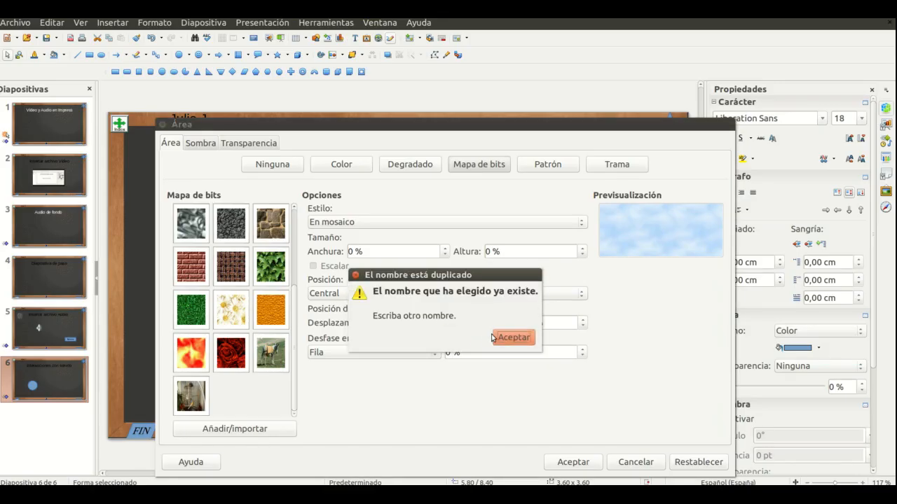
pyautogui.click(492, 337)
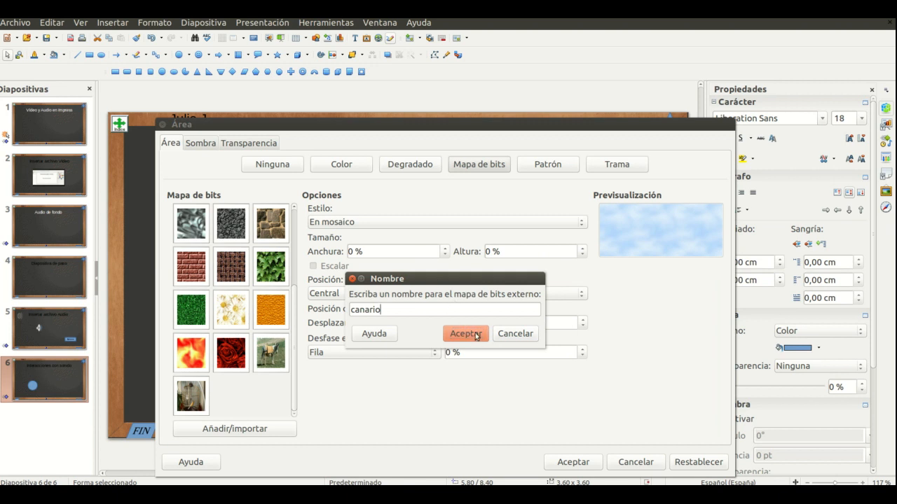
pyautogui.write('2')
pyautogui.click(476, 336)
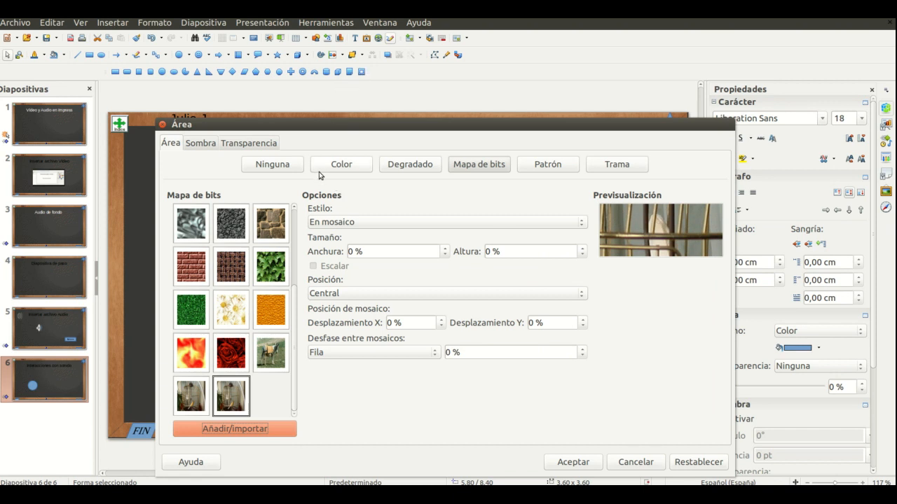
# Step: Apply the canary bitmap to the circle with the Rellenado style and move the circle up toward the slide title
pyautogui.click(358, 222)
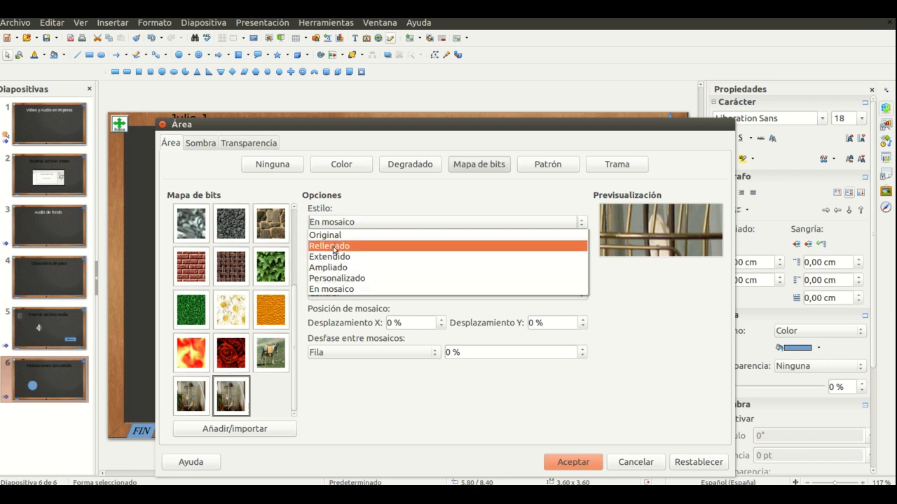
pyautogui.click(334, 246)
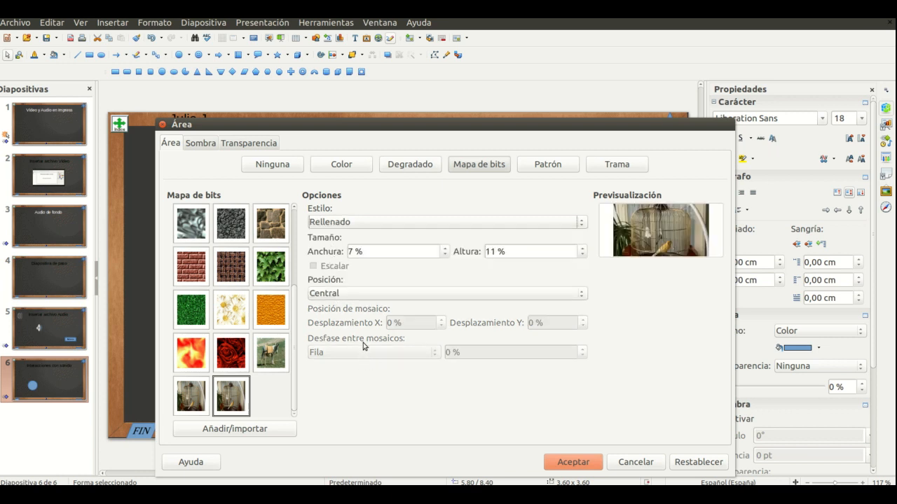
pyautogui.click(573, 462)
pyautogui.moveTo(270, 320); pyautogui.dragTo(250, 271)
# Step: Remove the outline of the canary circle
pyautogui.rightClick(252, 270)
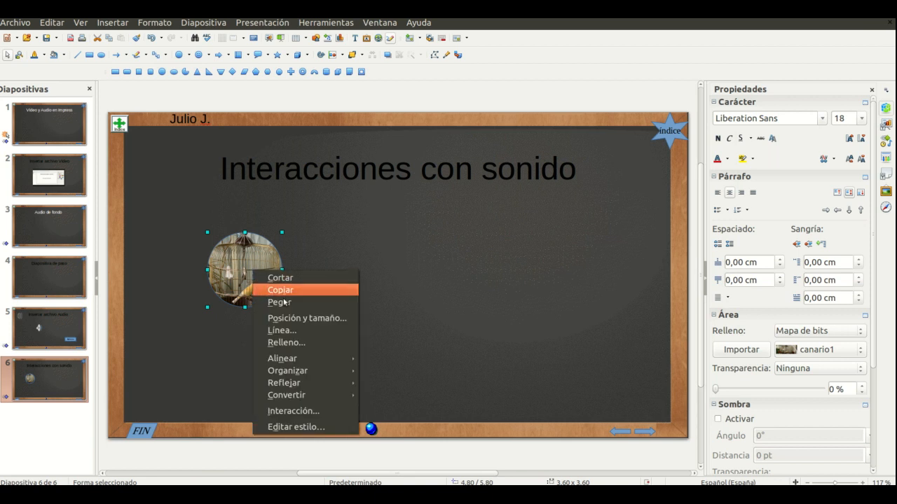
pyautogui.click(294, 330)
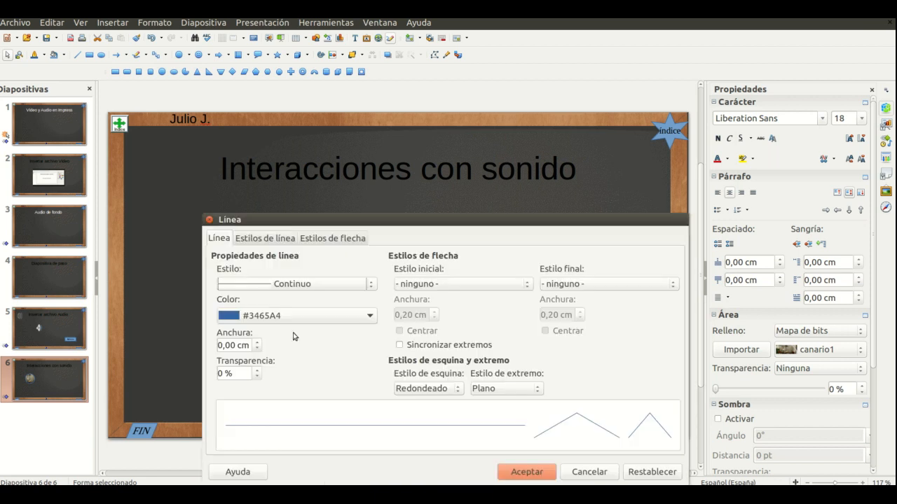
pyautogui.click(275, 287)
pyautogui.click(274, 287)
pyautogui.click(275, 288)
pyautogui.click(238, 297)
pyautogui.click(505, 465)
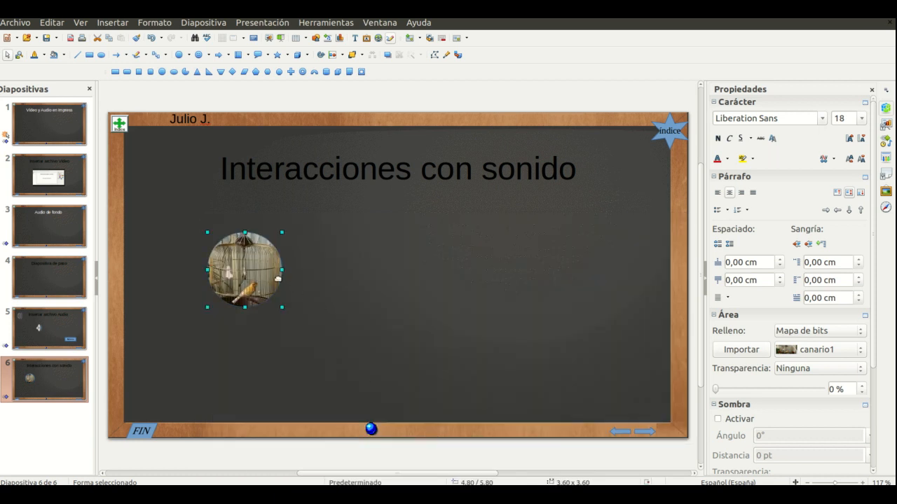
# Step: Move the canary circle to the slide's lower left, about 4.6 / 9.6 cm, and place a copy to its right at about 10.2 / 9.4 cm
pyautogui.moveTo(253, 274); pyautogui.dragTo(245, 359)
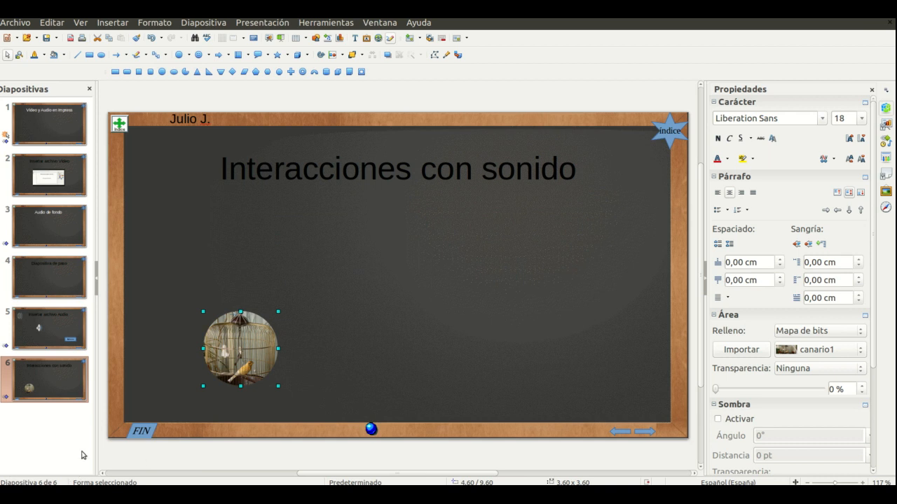
pyautogui.click(336, 353)
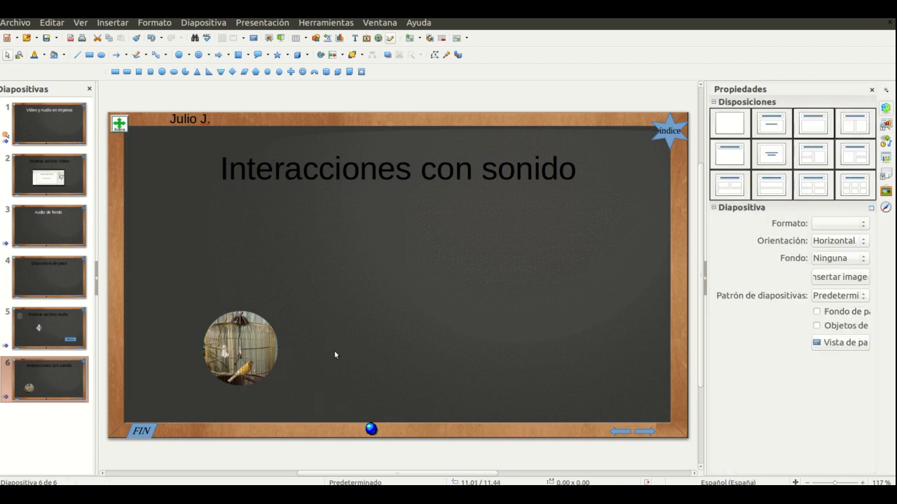
pyautogui.click(266, 358)
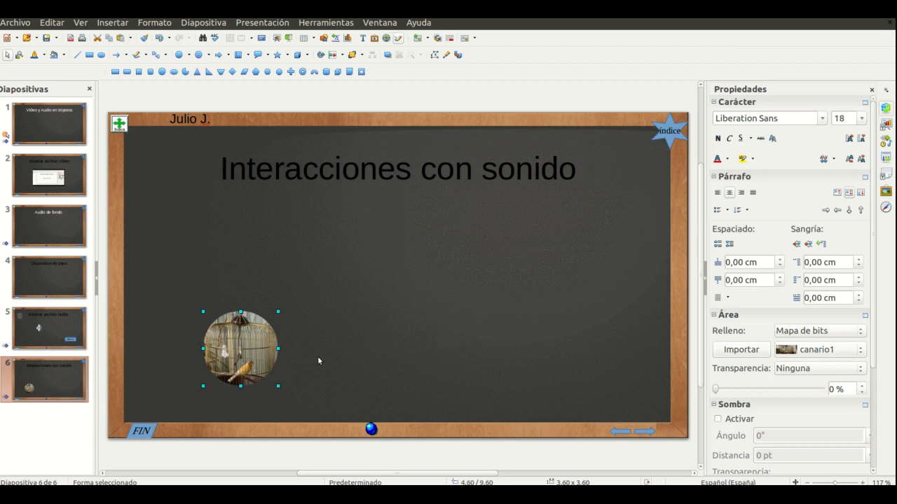
pyautogui.moveTo(246, 362); pyautogui.dragTo(361, 353)
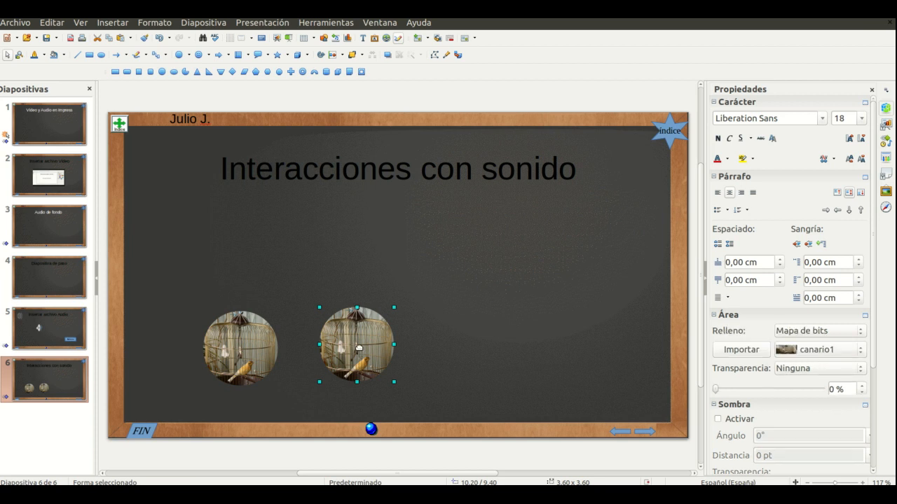
# Step: Import burro.jpg as a bitmap fill for the copied circle on slide 6, naming the bitmap burro1
pyautogui.rightClick(359, 348)
pyautogui.moveTo(402, 302)
pyautogui.click(396, 255)
pyautogui.click(475, 165)
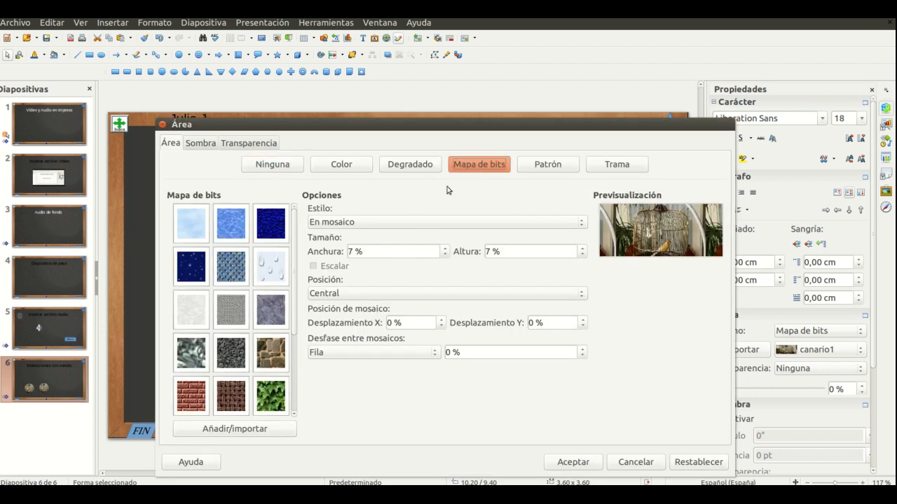
pyautogui.click(267, 433)
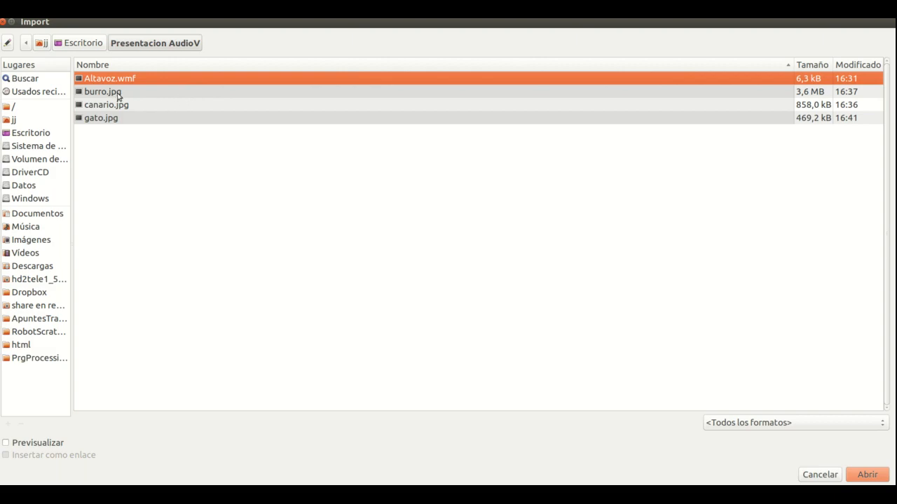
pyautogui.doubleClick(121, 93)
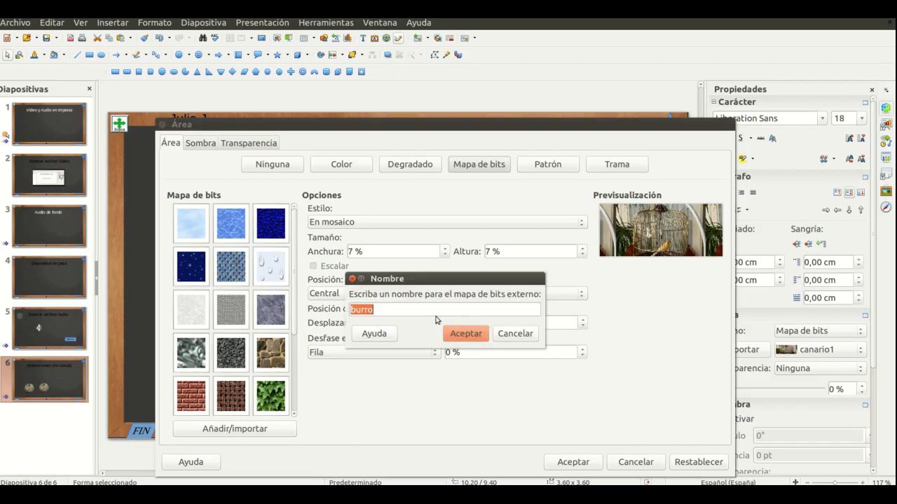
pyautogui.click(421, 311)
pyautogui.click(467, 335)
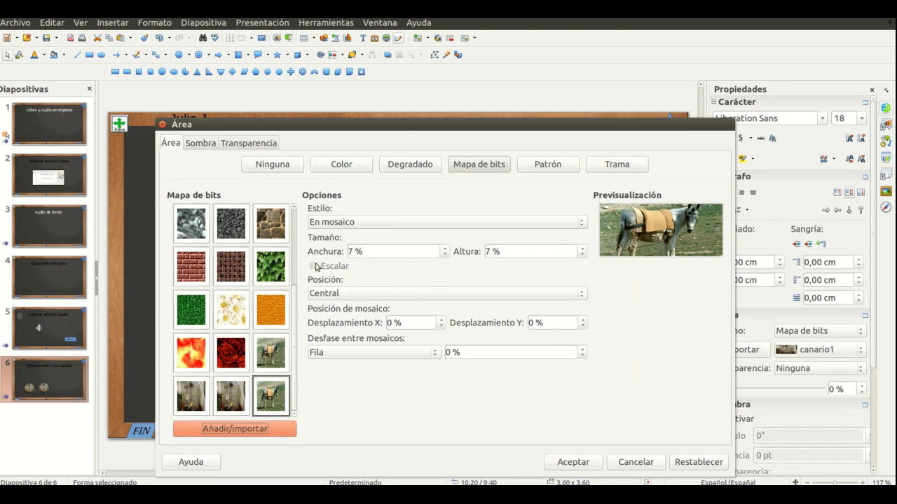
# Step: Set the donkey bitmap's style to Rellenado and apply the fill to the copied circle
pyautogui.click(365, 223)
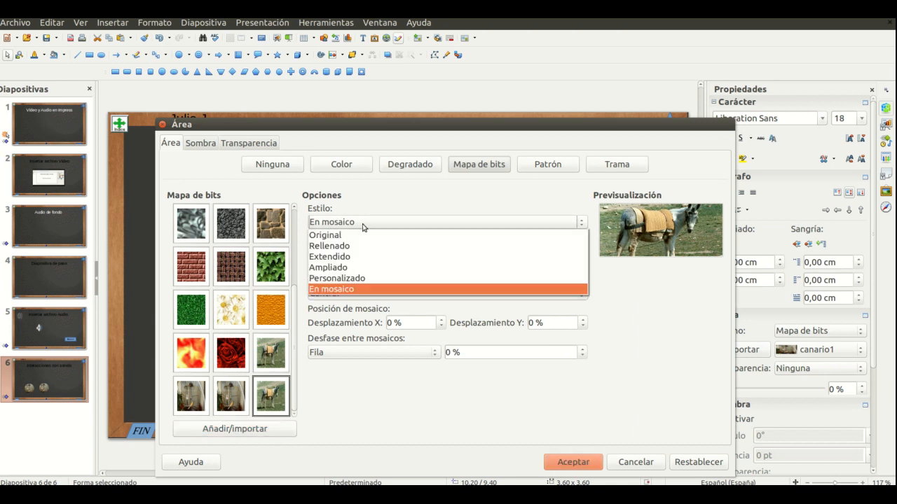
pyautogui.click(363, 248)
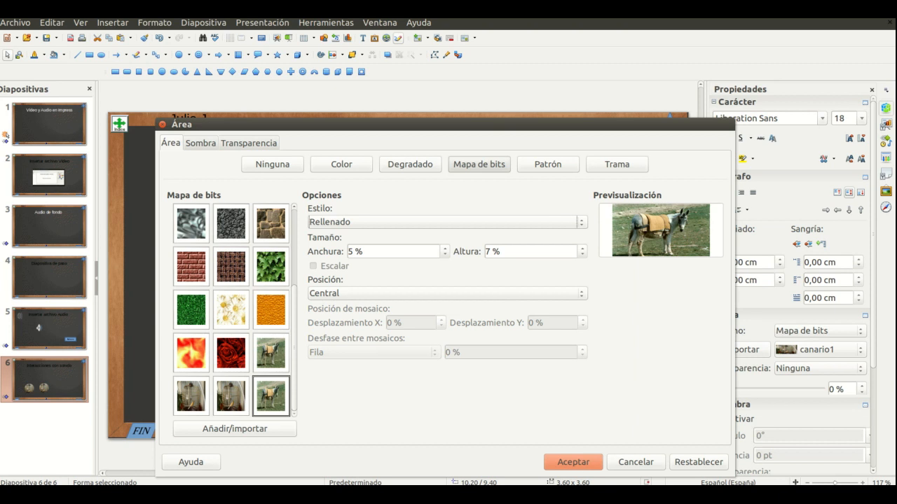
pyautogui.click(573, 463)
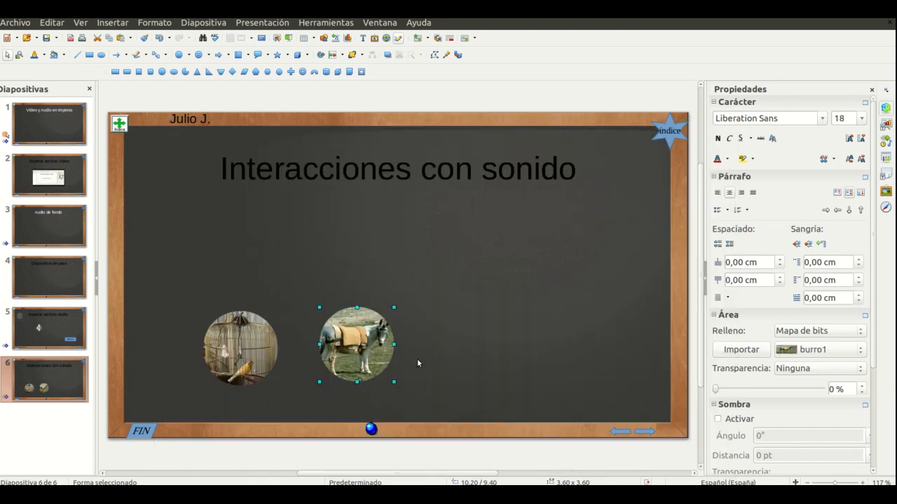
# Step: Shift the donkey circle to about 10.4 / 9.6 cm and move the canary circle to its right at about 17.0 / 9.8 cm
pyautogui.moveTo(363, 356); pyautogui.dragTo(368, 360)
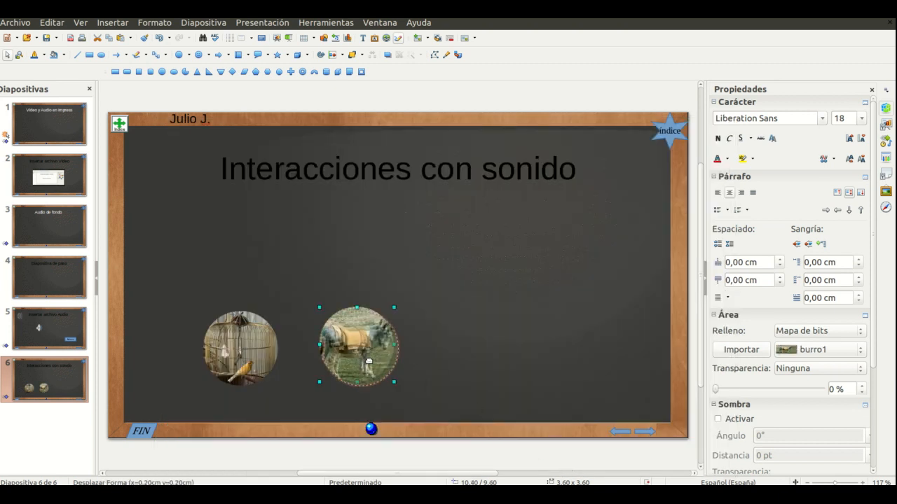
pyautogui.moveTo(241, 350); pyautogui.dragTo(497, 352)
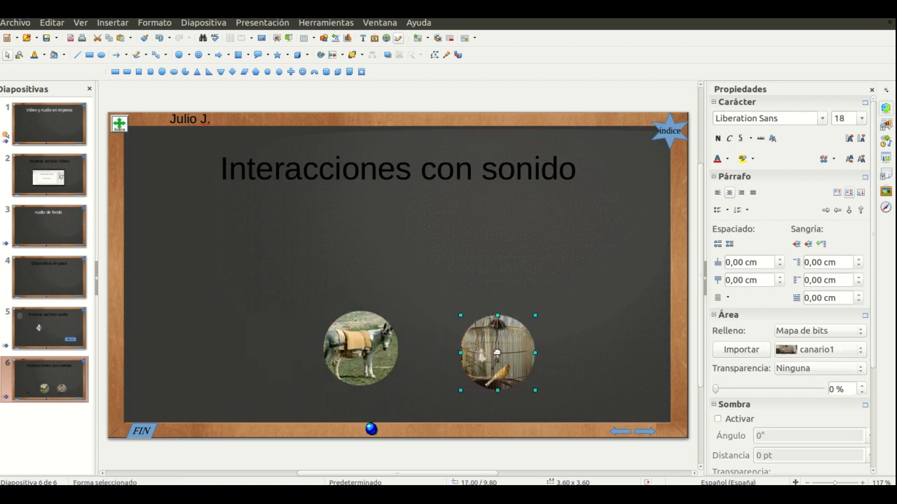
# Step: Import gato.jpg as a bitmap fill for the circle to the right of the donkey, naming the bitmap gato1
pyautogui.rightClick(497, 353)
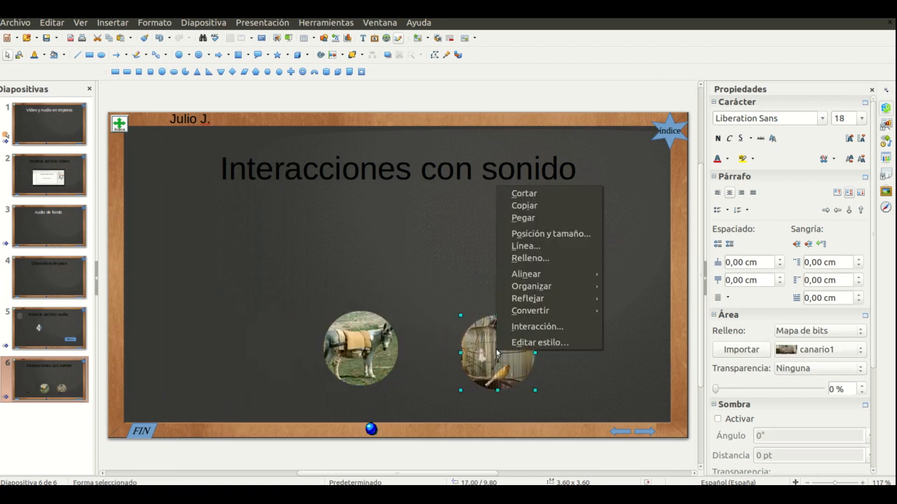
pyautogui.click(523, 258)
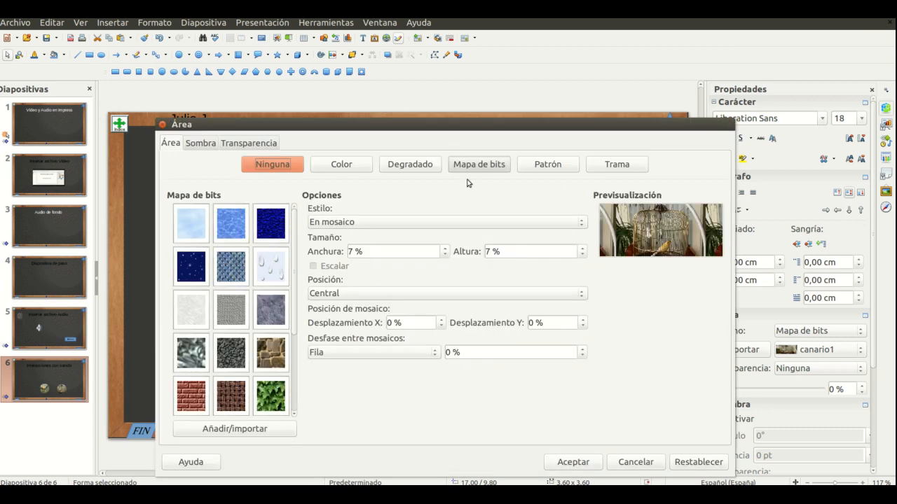
pyautogui.click(480, 171)
pyautogui.click(263, 428)
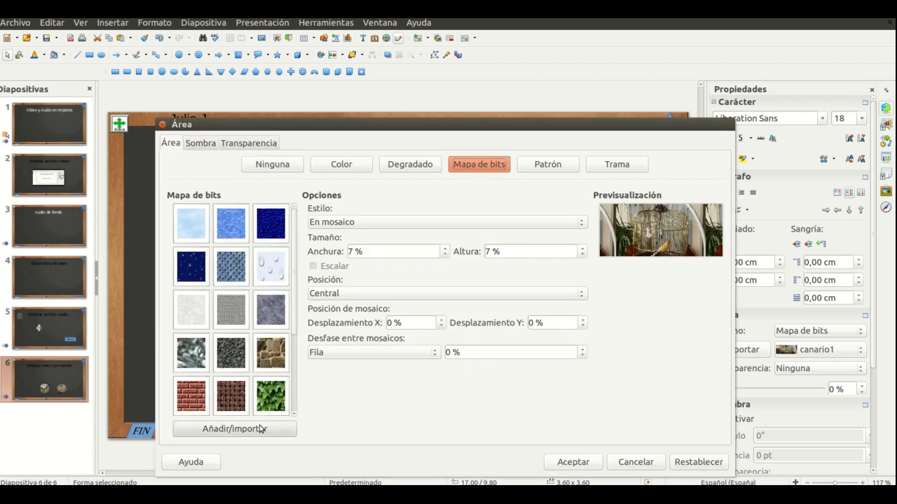
pyautogui.doubleClick(134, 118)
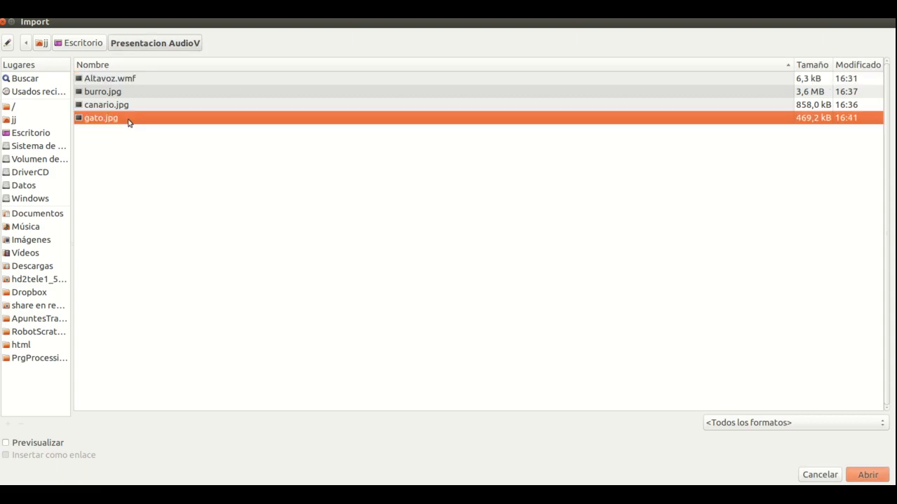
pyautogui.click(398, 313)
pyautogui.write('1')
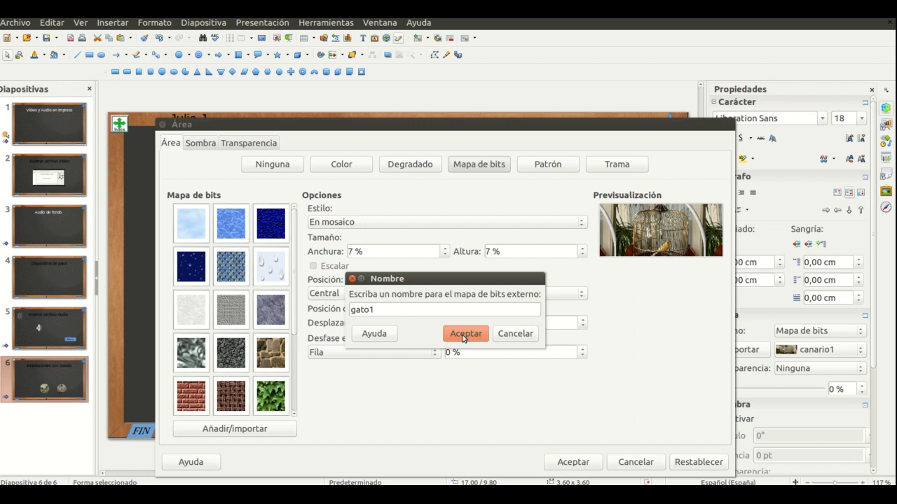
pyautogui.click(465, 334)
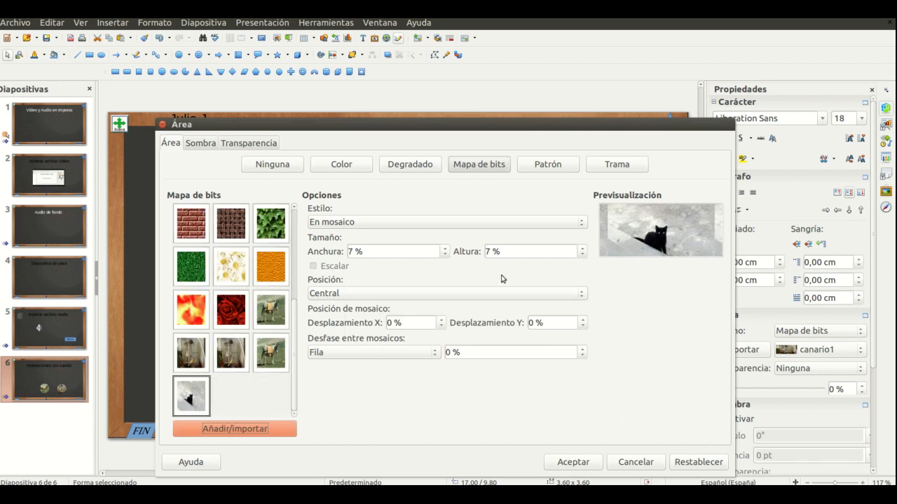
# Step: Try the Extendido and Ampliado styles on the cat bitmap fill
pyautogui.click(403, 223)
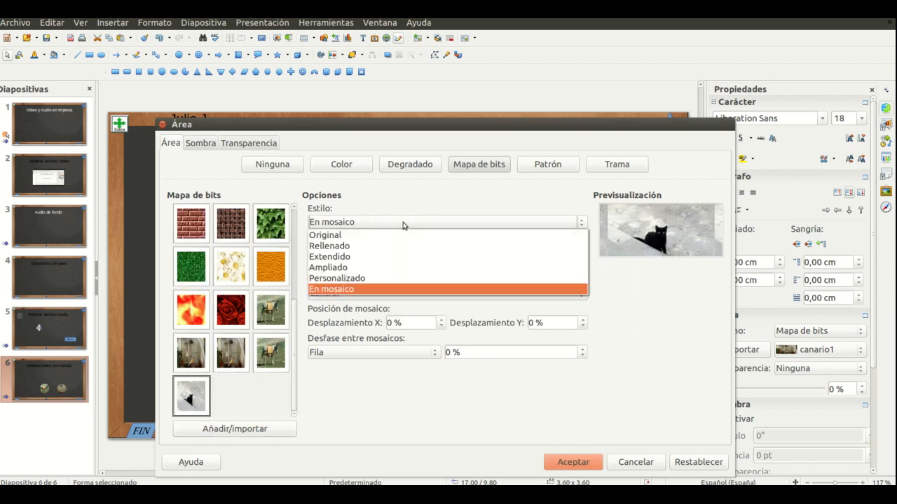
pyautogui.click(379, 256)
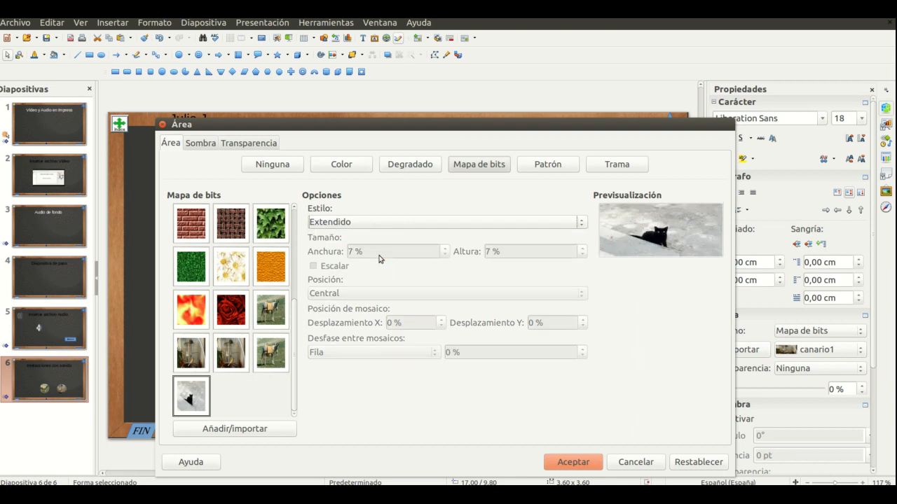
pyautogui.click(361, 226)
pyautogui.click(348, 265)
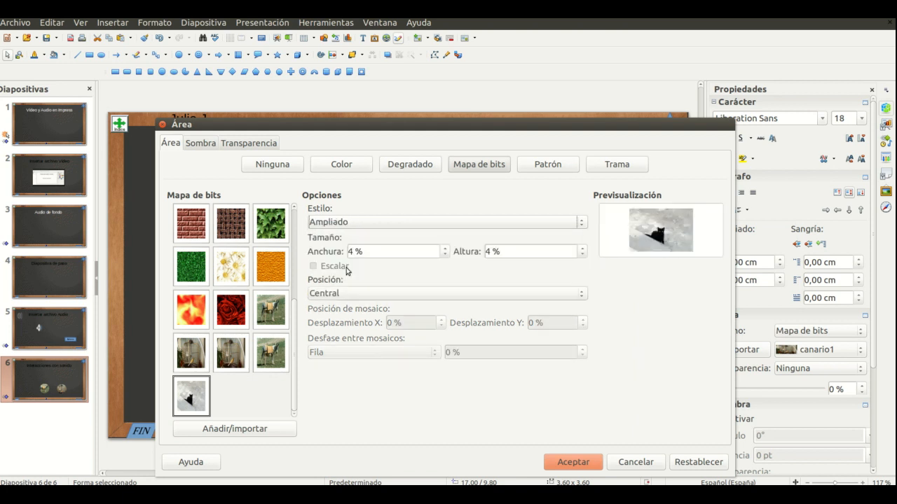
# Step: Fill the circle with the cat bitmap using the Personalizado style at 9 % width and 9 % height
pyautogui.click(435, 224)
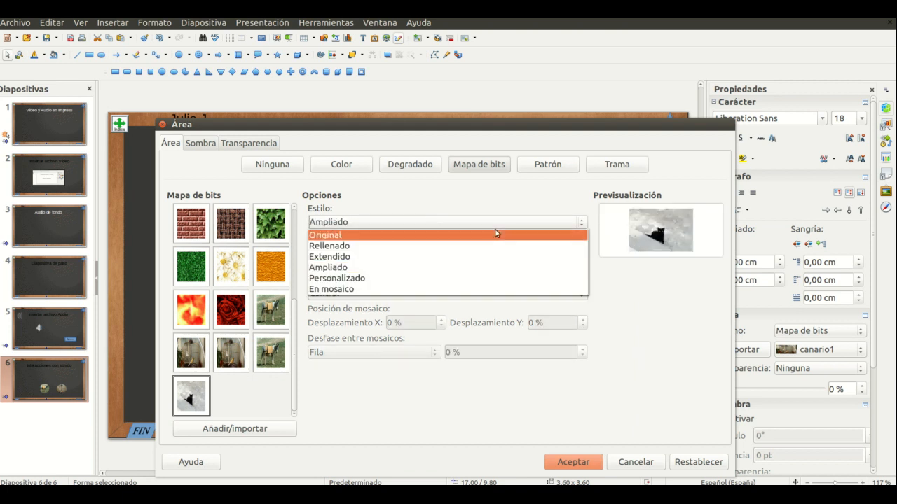
pyautogui.click(317, 279)
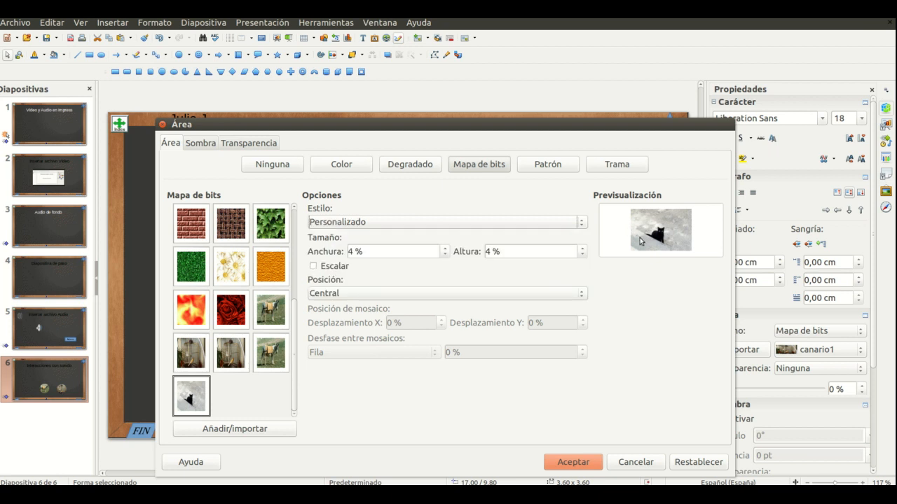
pyautogui.click(444, 249)
pyautogui.click(444, 248)
pyautogui.click(444, 249)
pyautogui.click(444, 249)
pyautogui.click(444, 249)
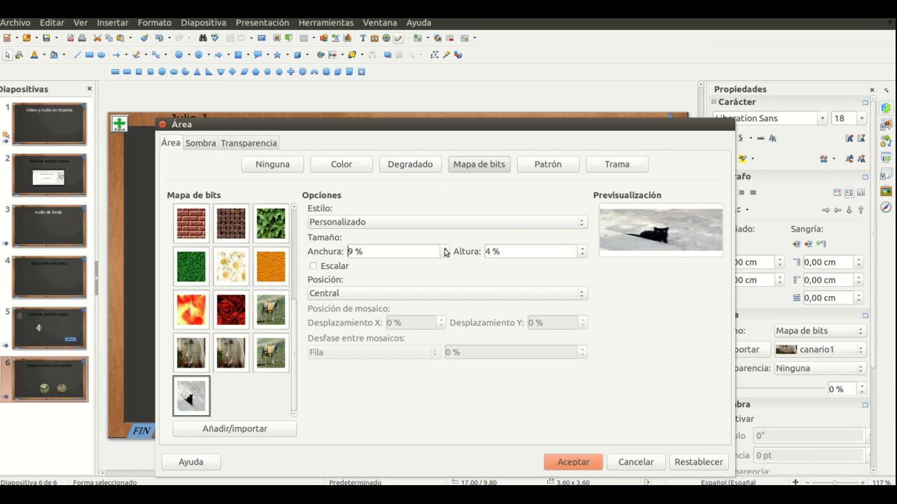
pyautogui.click(582, 248)
pyautogui.click(582, 249)
pyautogui.click(583, 249)
pyautogui.click(582, 249)
pyautogui.click(582, 249)
pyautogui.click(582, 249)
pyautogui.click(582, 249)
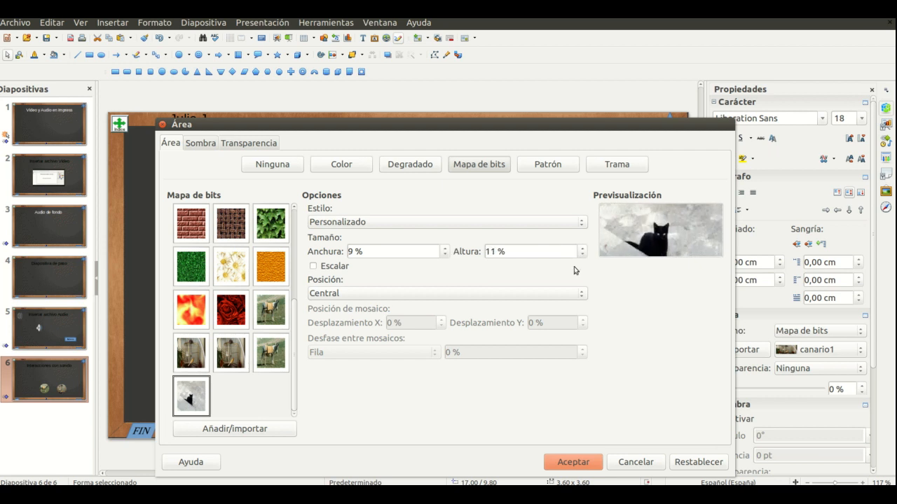
pyautogui.click(582, 255)
pyautogui.click(582, 255)
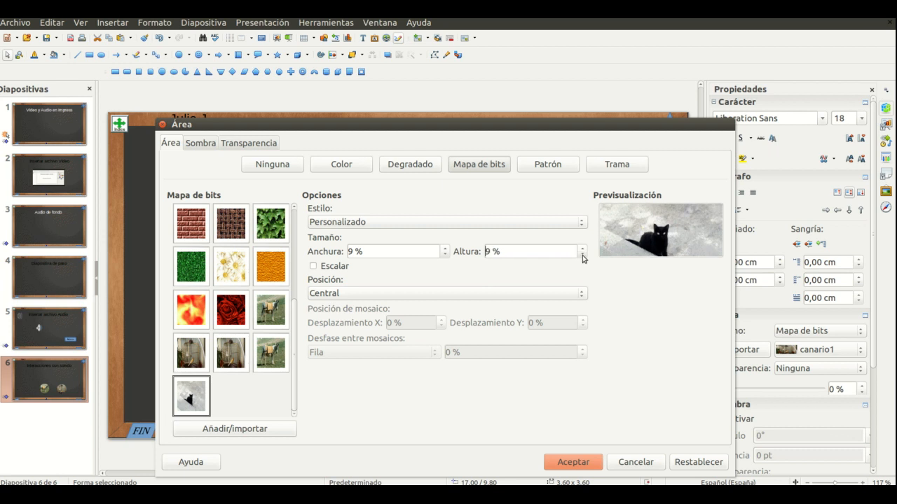
pyautogui.click(563, 463)
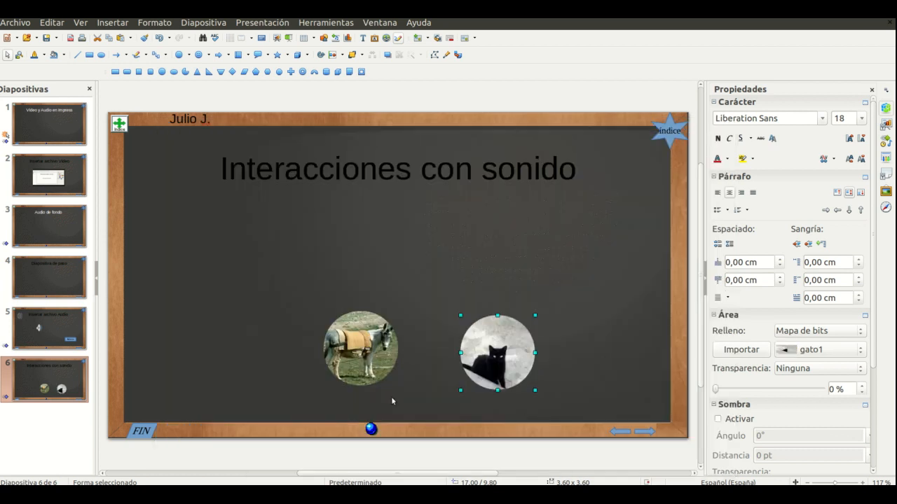
# Step: Place a copy of the cat circle to the left of the donkey circle at about 4.8 / 9.4 cm
pyautogui.click(334, 339)
pyautogui.click(487, 355)
pyautogui.moveTo(364, 350); pyautogui.dragTo(348, 360)
pyautogui.click(494, 364)
pyautogui.moveTo(504, 351); pyautogui.dragTo(252, 343)
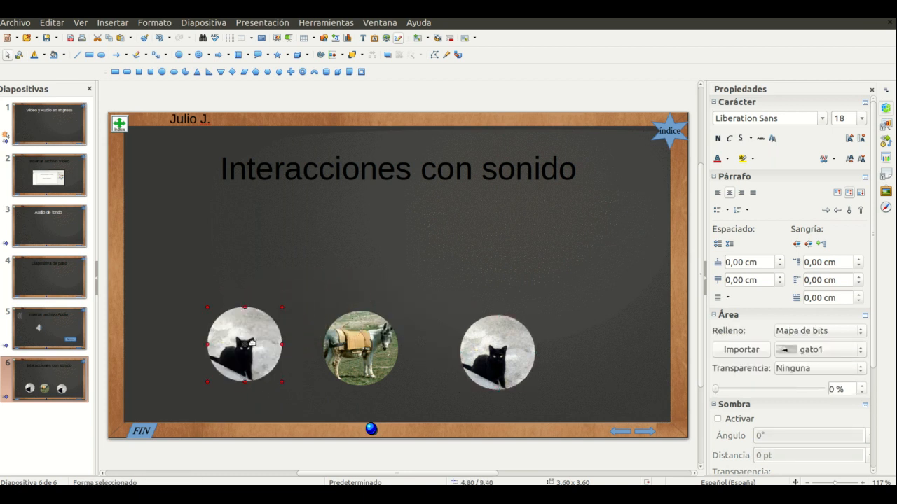
pyautogui.press('Escape')
# Step: Import canario.jpg as a bitmap fill for the copied cat circle
pyautogui.rightClick(252, 341)
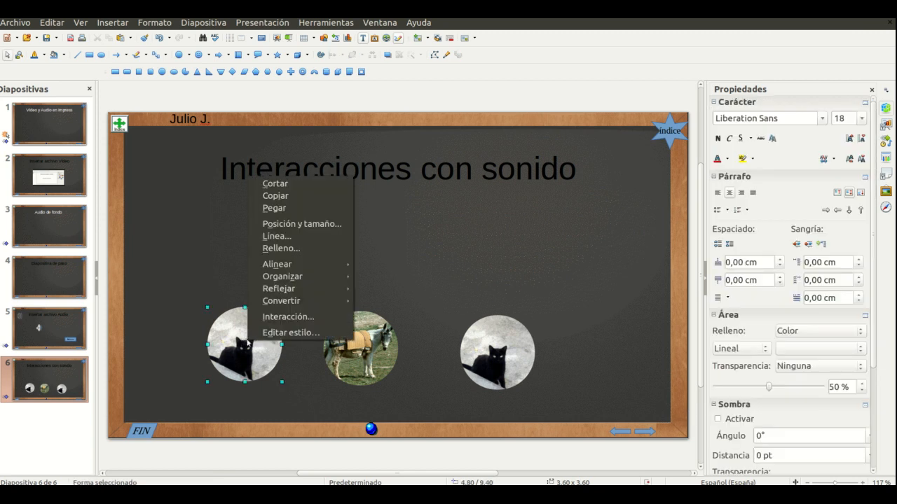
pyautogui.click(282, 250)
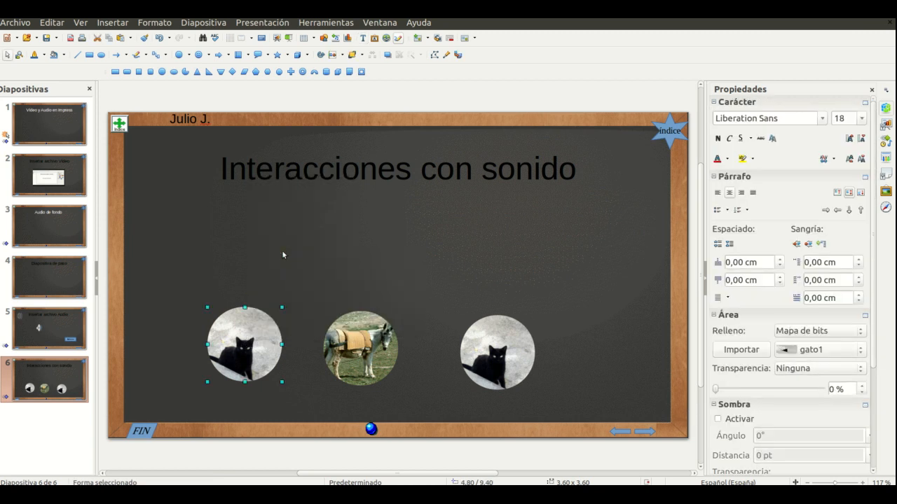
pyautogui.click(486, 167)
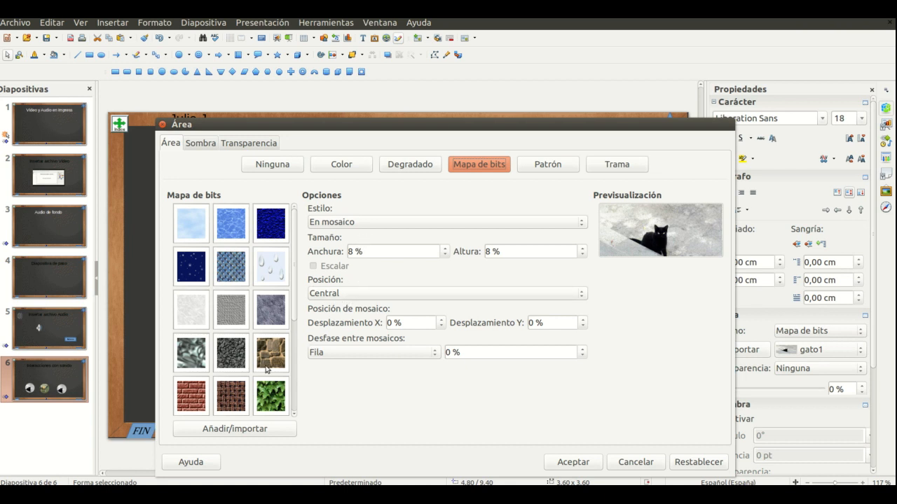
pyautogui.click(225, 431)
pyautogui.doubleClick(133, 106)
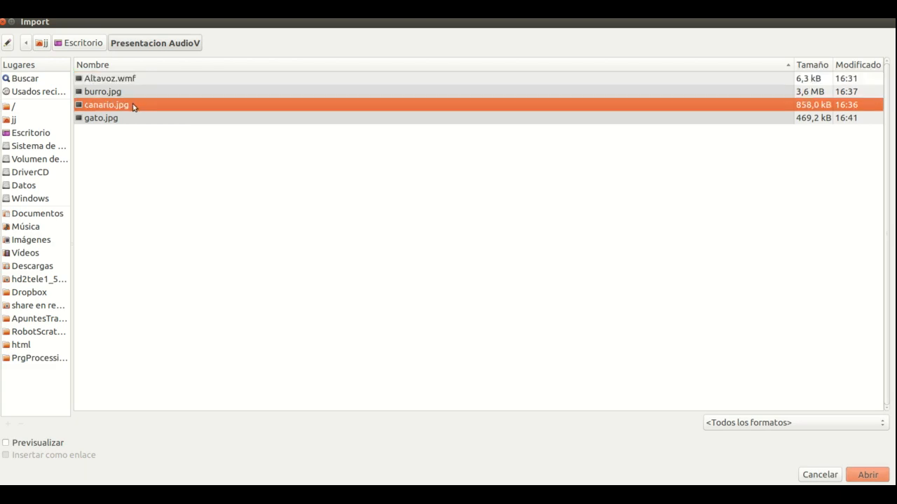
pyautogui.click(465, 334)
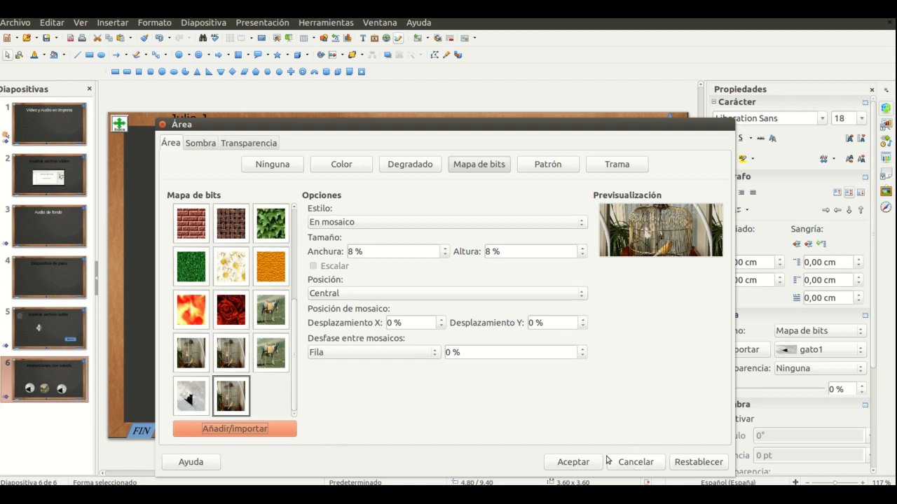
# Step: Set the canary bitmap's style to Rellenado and apply the fill to the circle left of the donkey
pyautogui.click(399, 222)
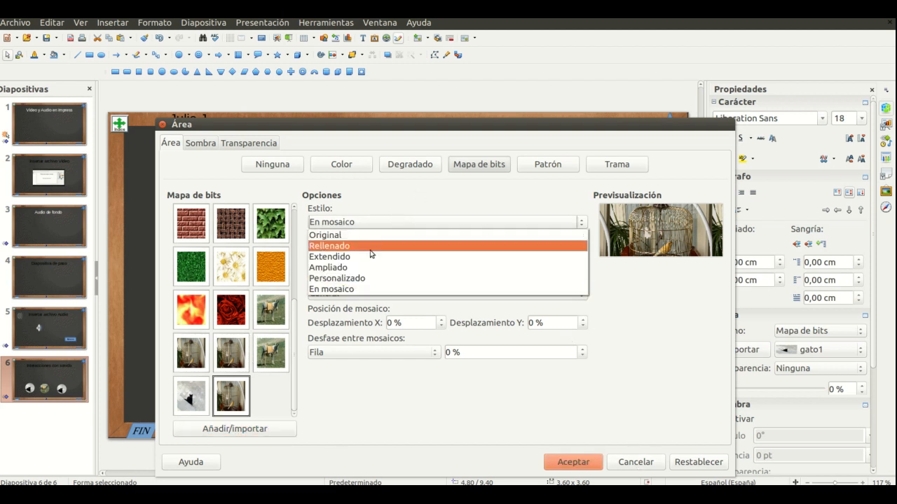
pyautogui.click(372, 246)
pyautogui.click(558, 462)
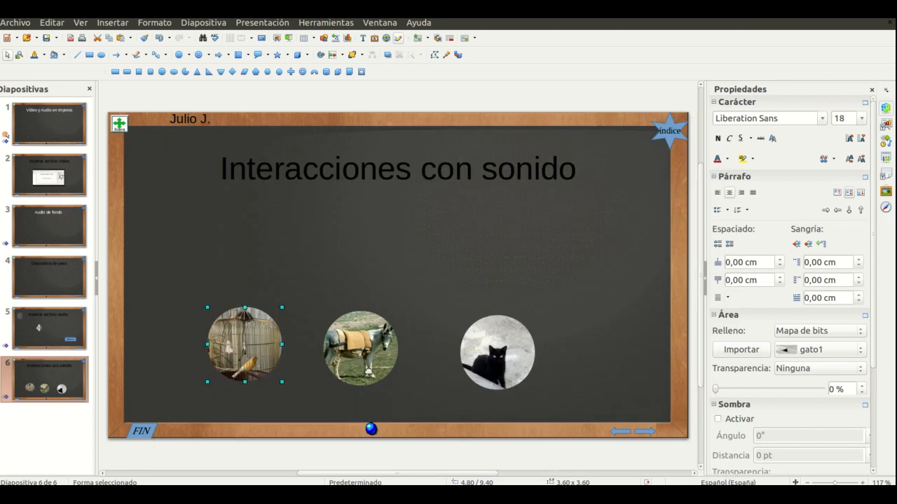
# Step: Line up the three animal circles in a row, with the canary at about 4.8 / 9.8 cm and the cat at about 16.8 / 9.8 cm
pyautogui.moveTo(244, 347); pyautogui.dragTo(245, 355)
pyautogui.moveTo(353, 360); pyautogui.dragTo(361, 364)
pyautogui.click(495, 358)
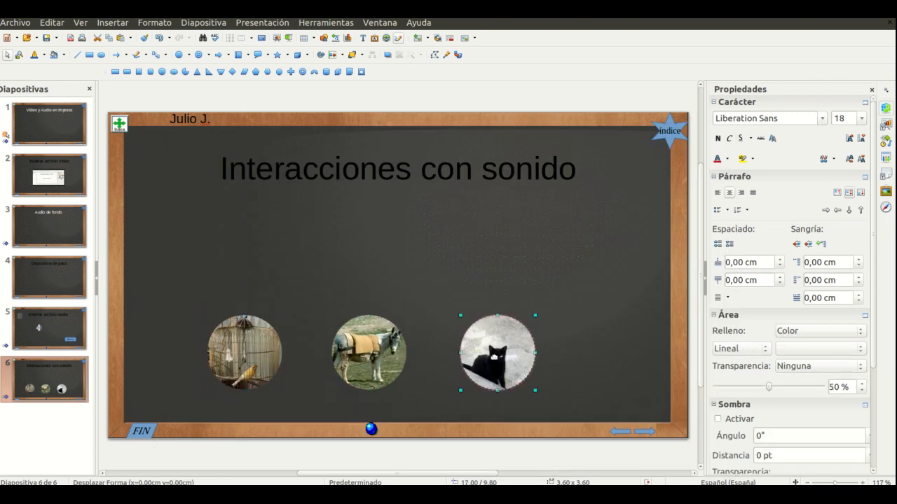
pyautogui.moveTo(495, 358); pyautogui.dragTo(491, 358)
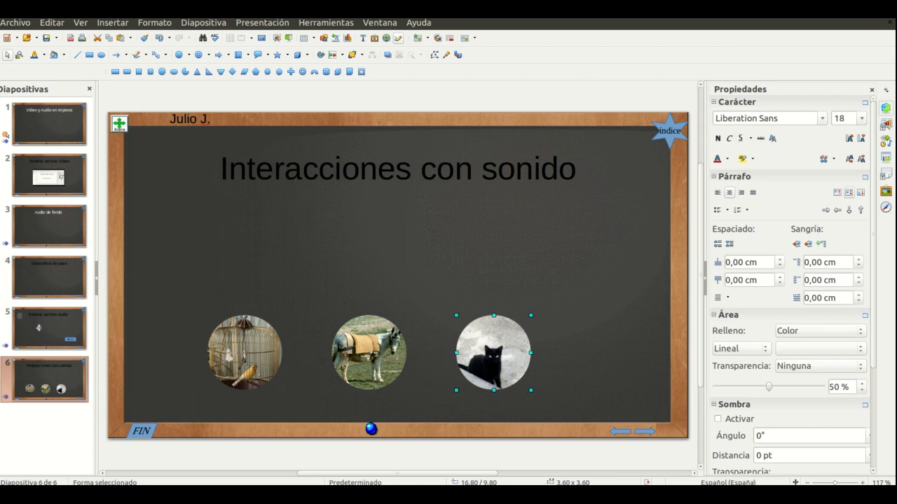
pyautogui.rightClick(258, 351)
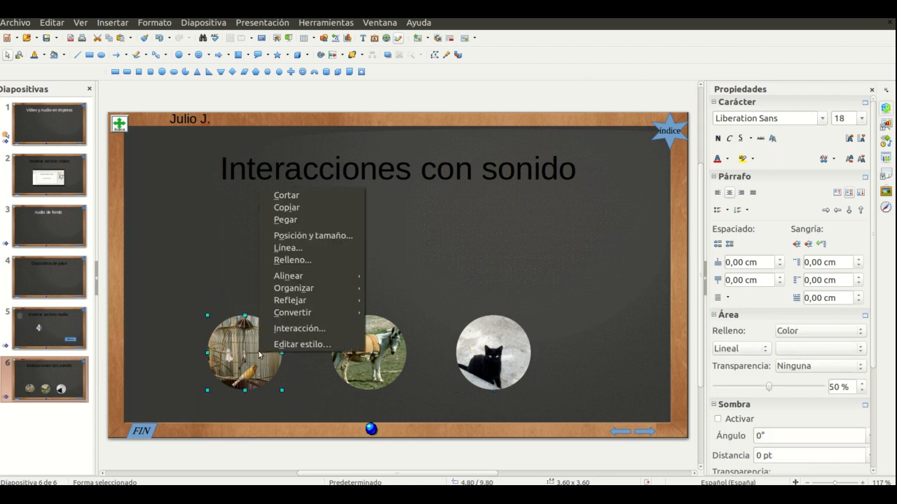
pyautogui.click(312, 330)
pyautogui.click(477, 273)
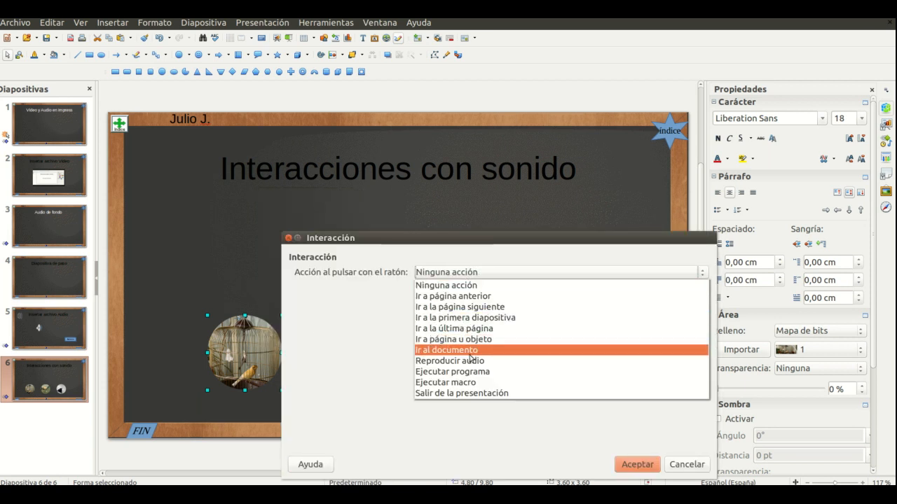
pyautogui.click(219, 216)
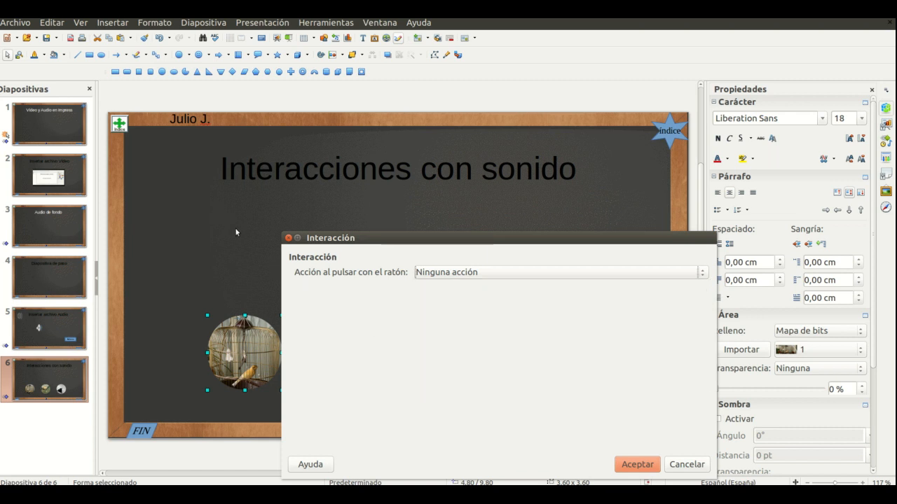
pyautogui.click(287, 238)
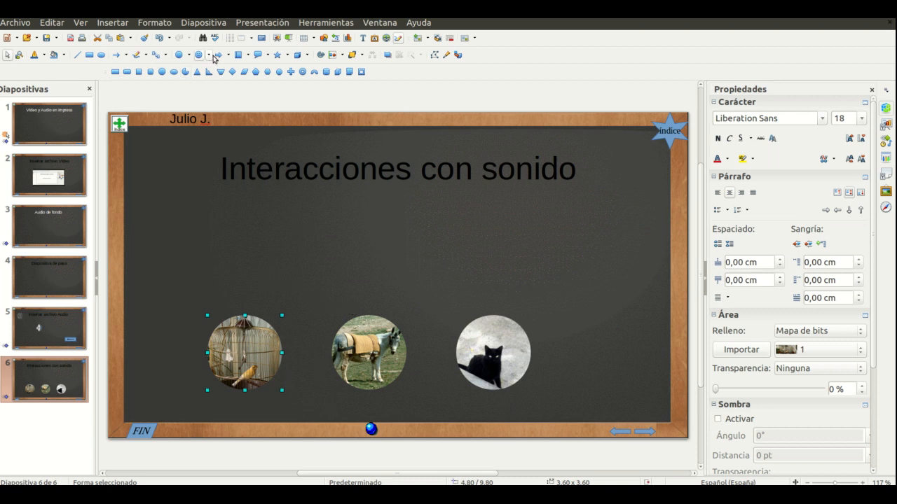
# Step: Draw a slanted line from the top of the canary circle up and to the left, spanning about 1.2 × 2.4 cm
pyautogui.click(78, 54)
pyautogui.moveTo(235, 311); pyautogui.dragTo(211, 261)
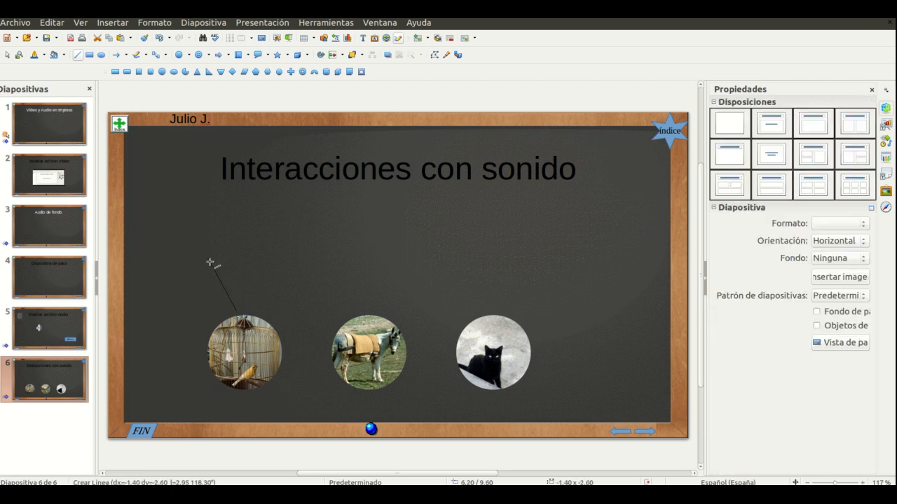
pyautogui.click(257, 303)
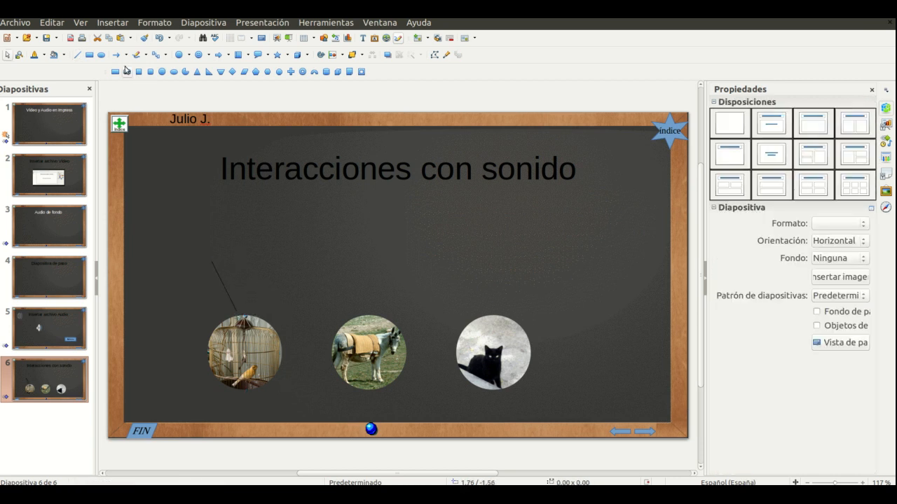
pyautogui.click(78, 55)
pyautogui.press('Escape')
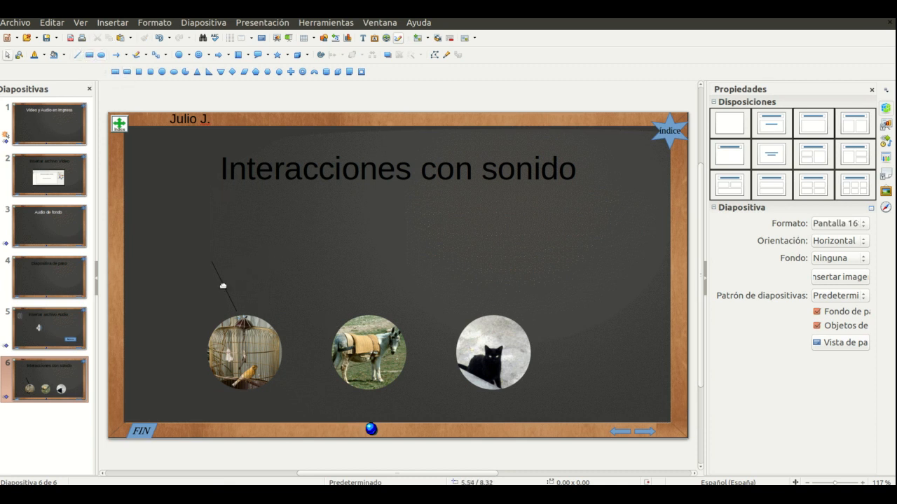
# Step: Edit the graphic style of the line above the canary circle, setting the line width to 0,30 cm
pyautogui.click(223, 286)
pyautogui.rightClick(224, 287)
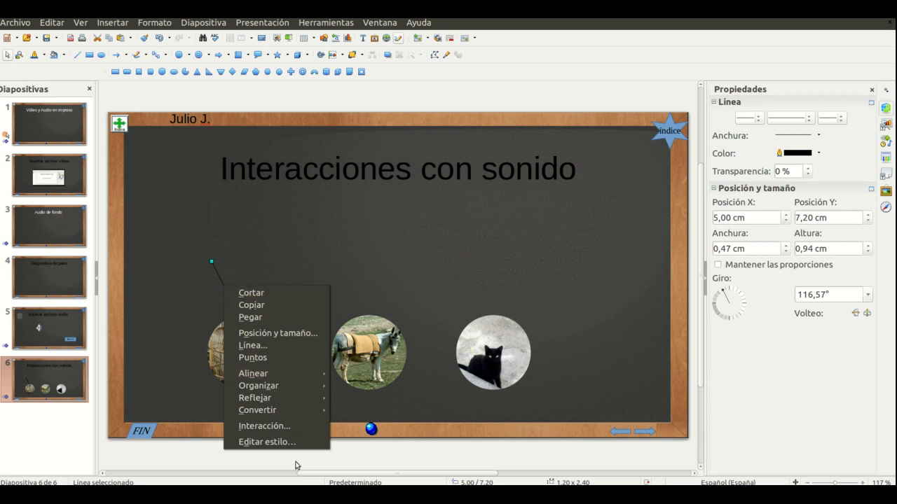
pyautogui.click(285, 443)
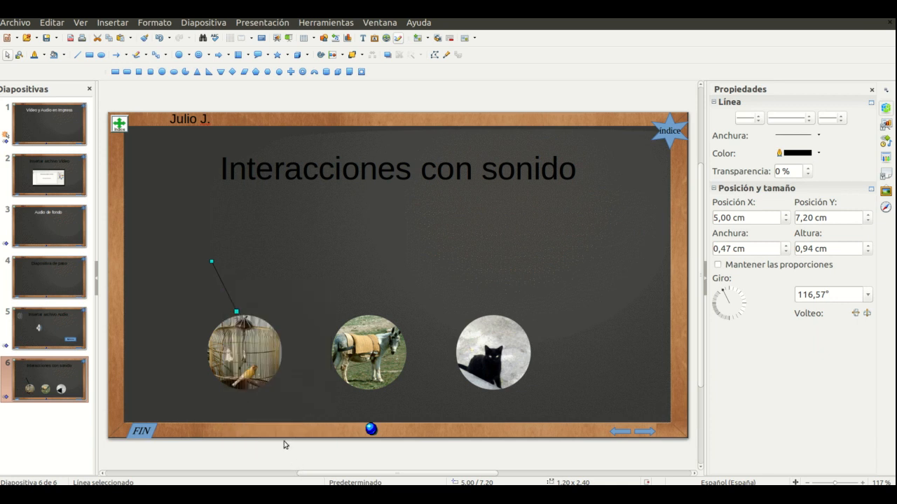
pyautogui.click(335, 151)
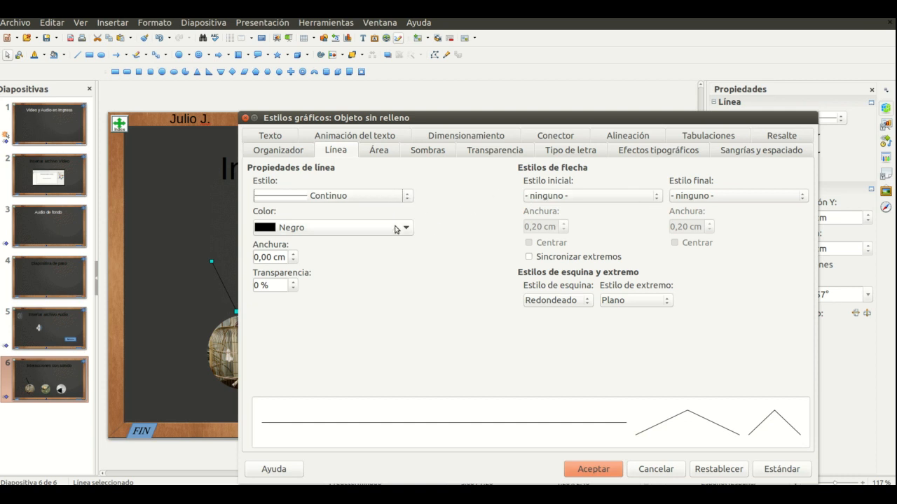
pyautogui.click(294, 255)
pyautogui.click(294, 254)
pyautogui.click(295, 254)
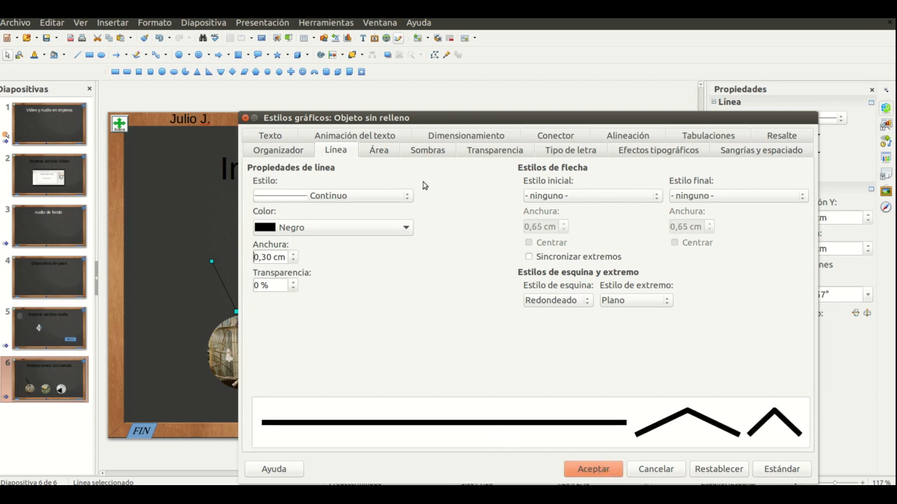
# Step: Choose the light teal area colour bce4e5 in the line's graphic style and apply the style changes
pyautogui.click(383, 157)
pyautogui.click(421, 172)
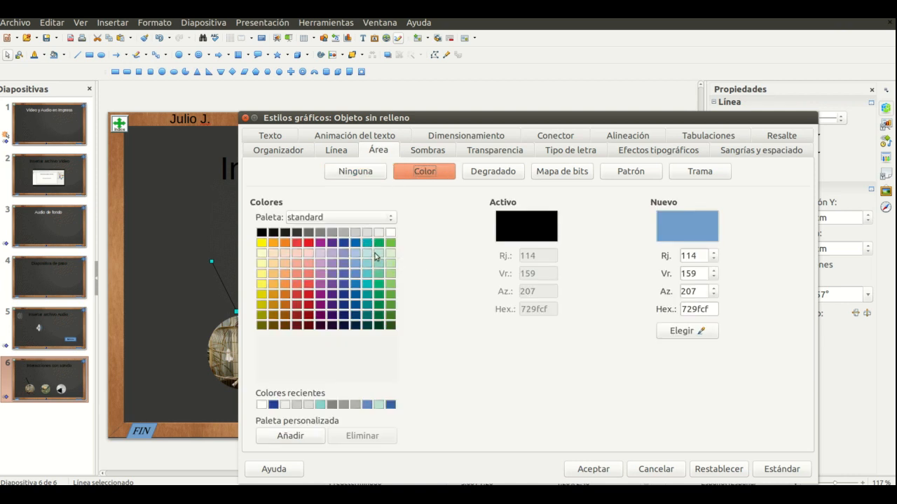
pyautogui.click(367, 253)
pyautogui.click(590, 469)
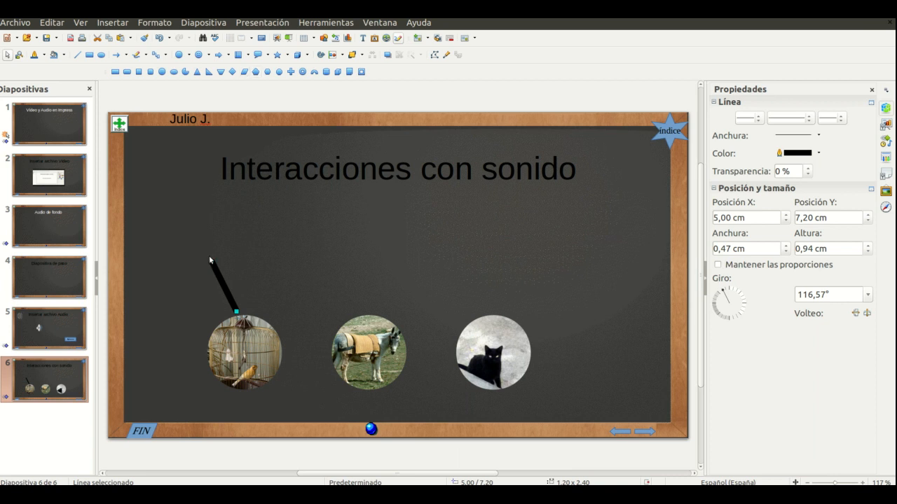
# Step: Set the line colour to Verde azulado claro 4 in the graphic style of the line above the canary
pyautogui.doubleClick(218, 275)
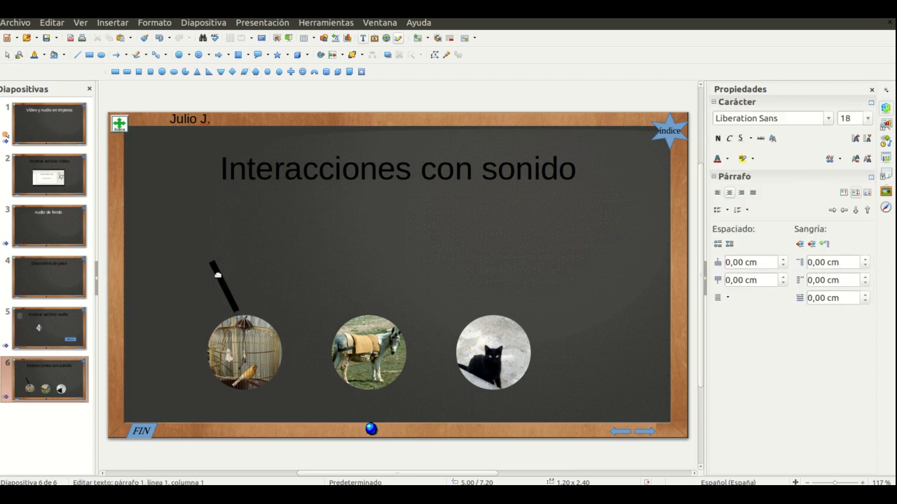
pyautogui.rightClick(217, 273)
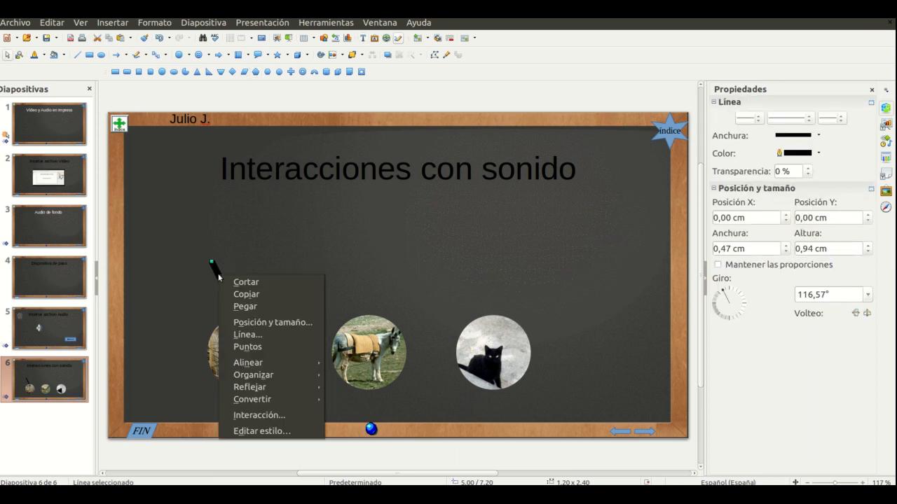
pyautogui.click(267, 430)
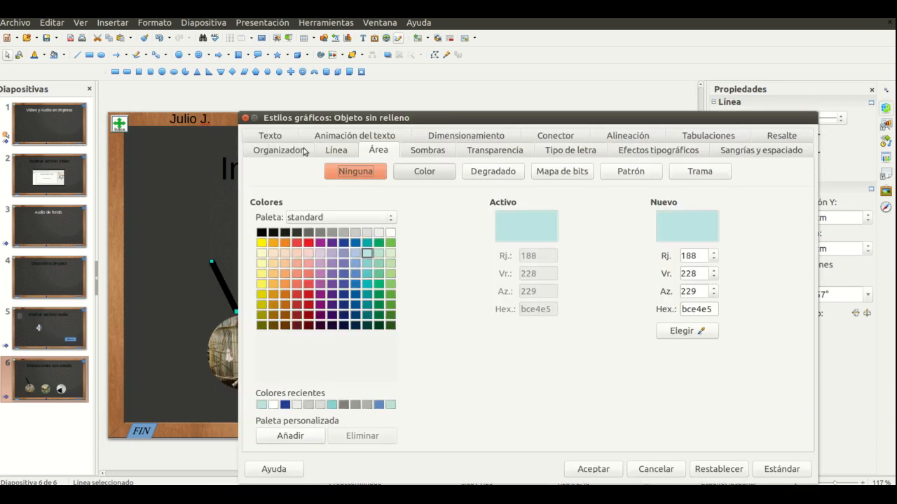
pyautogui.click(327, 152)
pyautogui.click(309, 231)
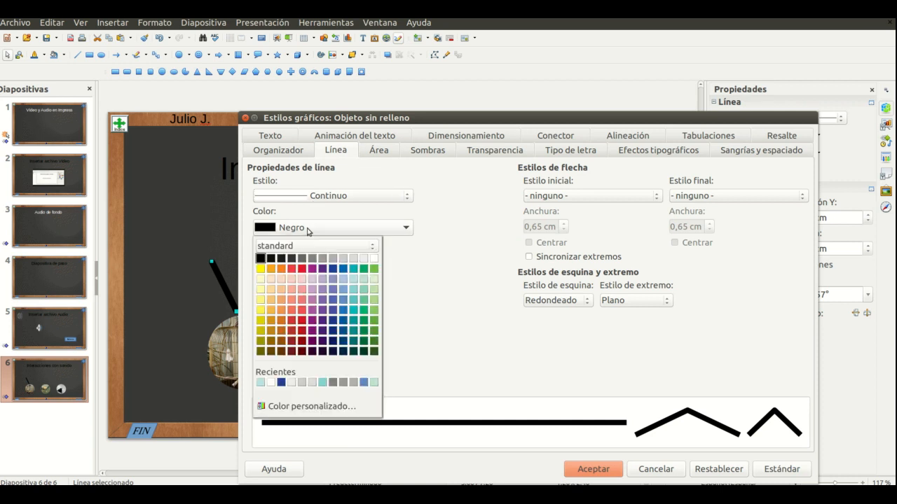
pyautogui.click(353, 279)
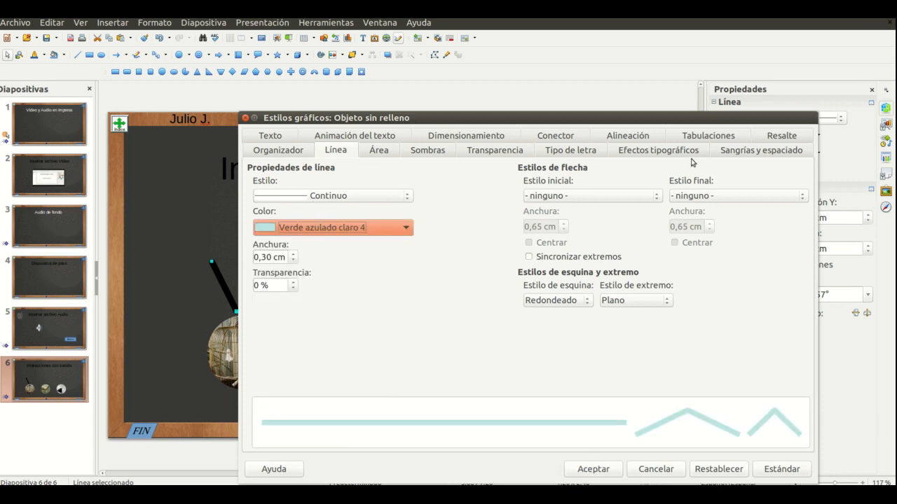
pyautogui.click(598, 473)
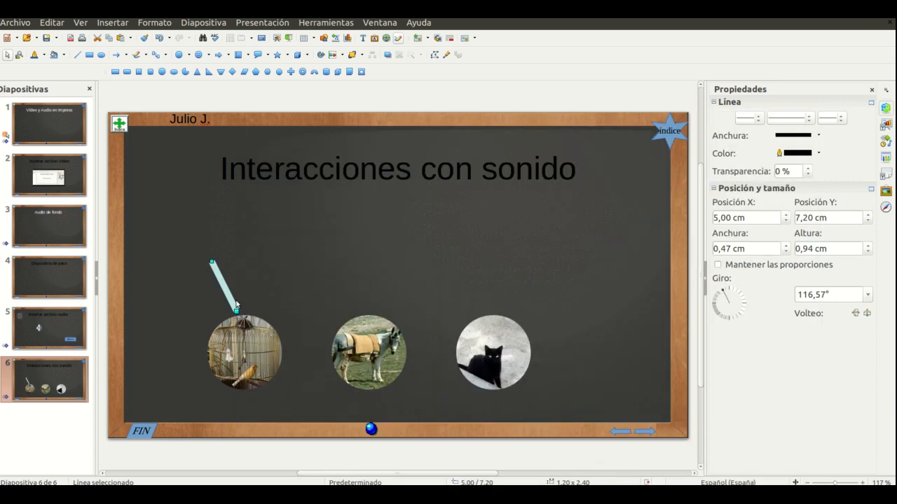
# Step: Draw a second line starting at the top of the canary circle
pyautogui.click(77, 55)
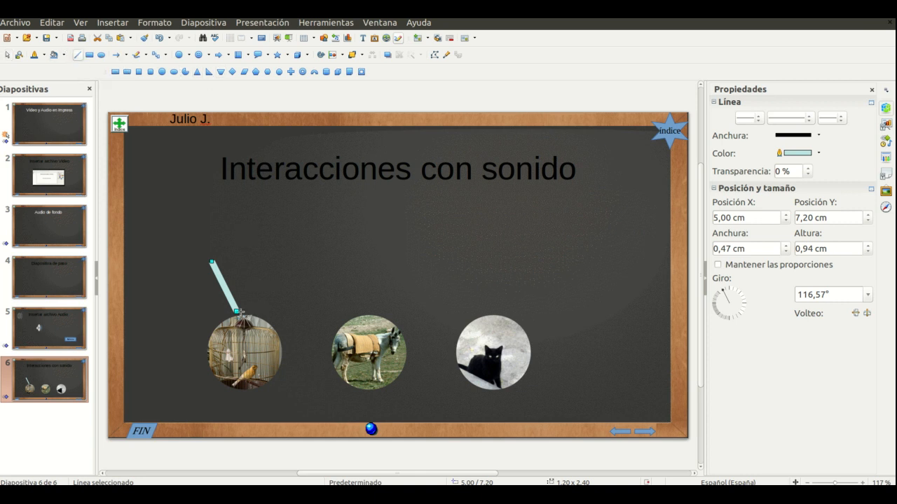